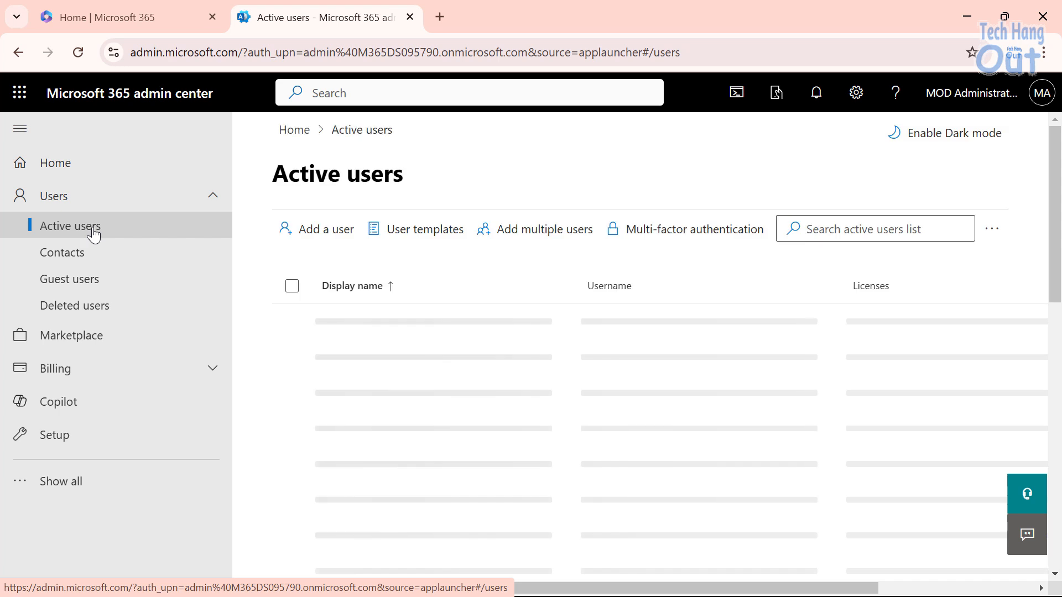
Open the multifactor authentication setup page from the active users list and continue to the legacy per-user MFA page.
left_click(20, 129)
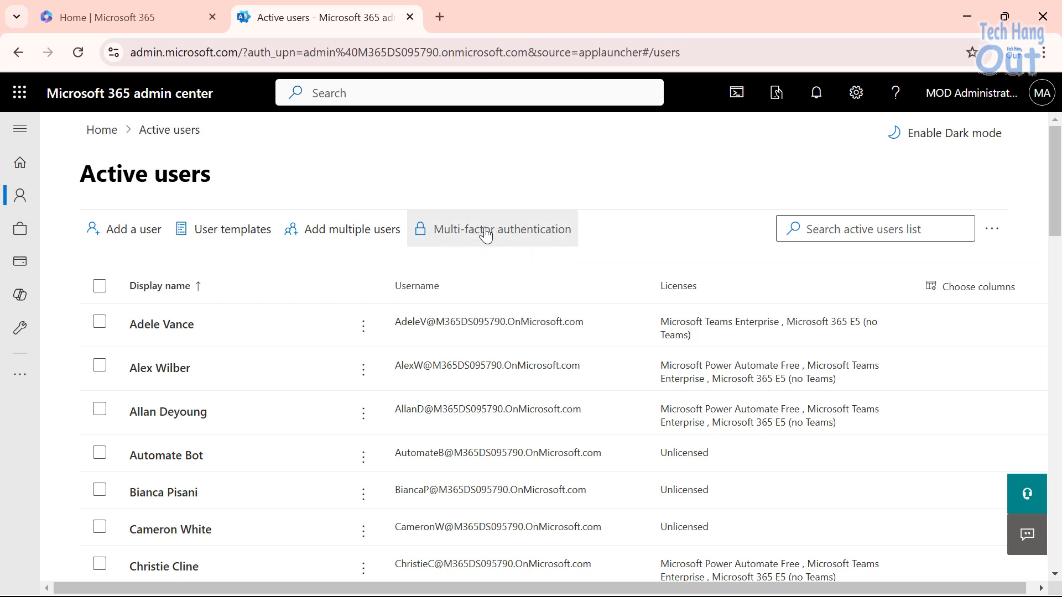
left_click(485, 229)
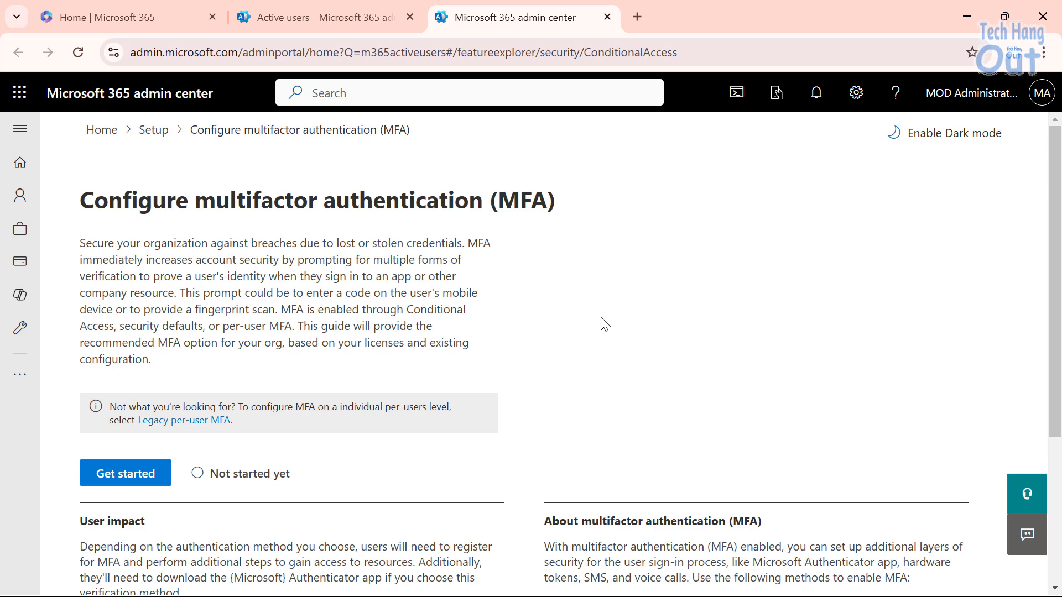
scroll(602, 326, "down", 3)
scroll(593, 321, "up", 3)
scroll(421, 310, "down", 4)
scroll(553, 315, "up", 4)
left_click(180, 430)
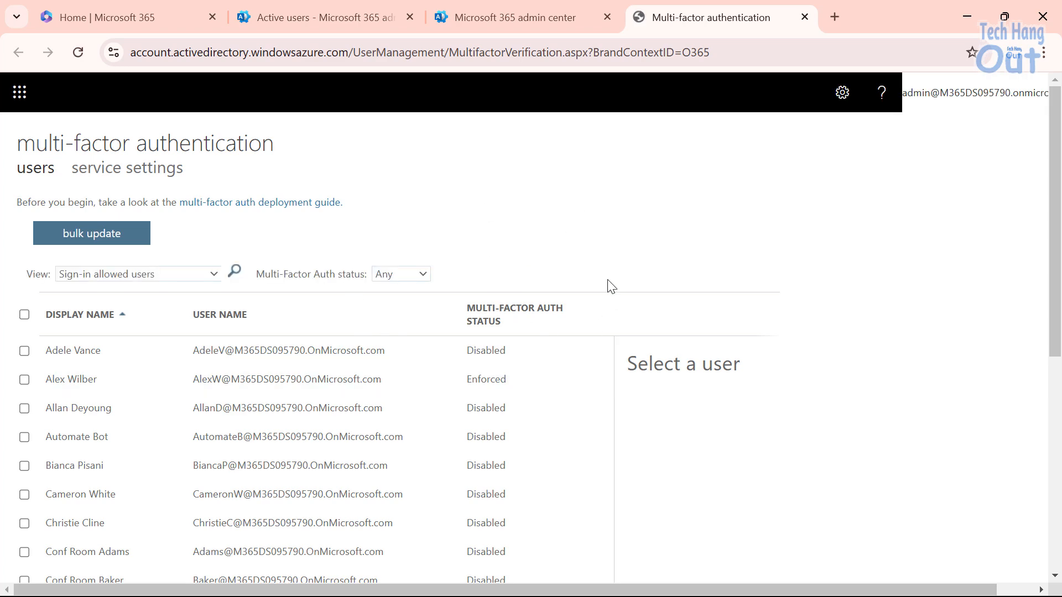
Review the users' MFA statuses on the legacy page and select the first listed user to show the quick steps.
scroll(387, 370, "down", 7)
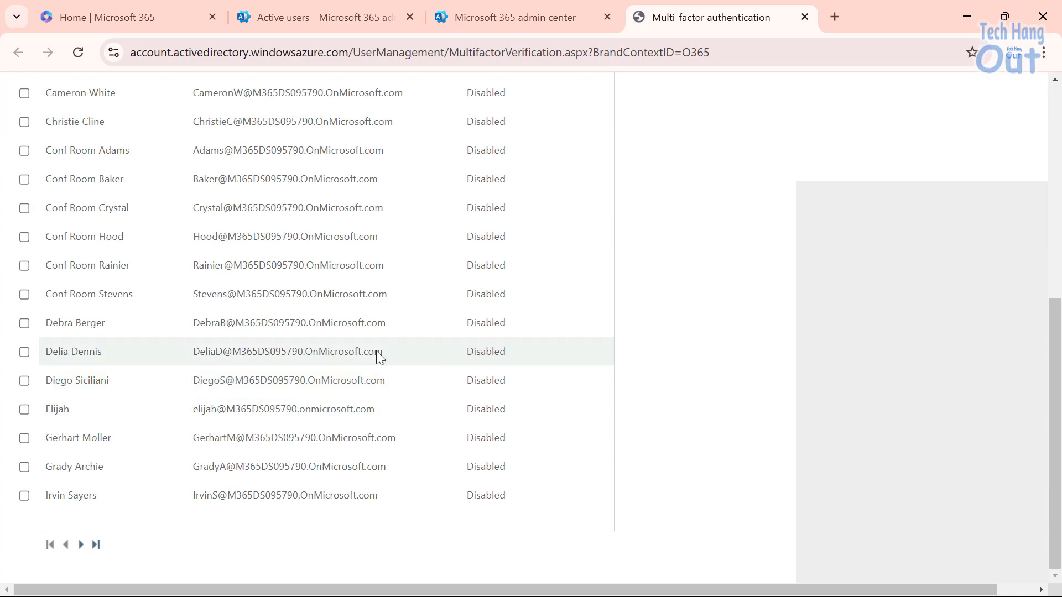
scroll(398, 332, "up", 7)
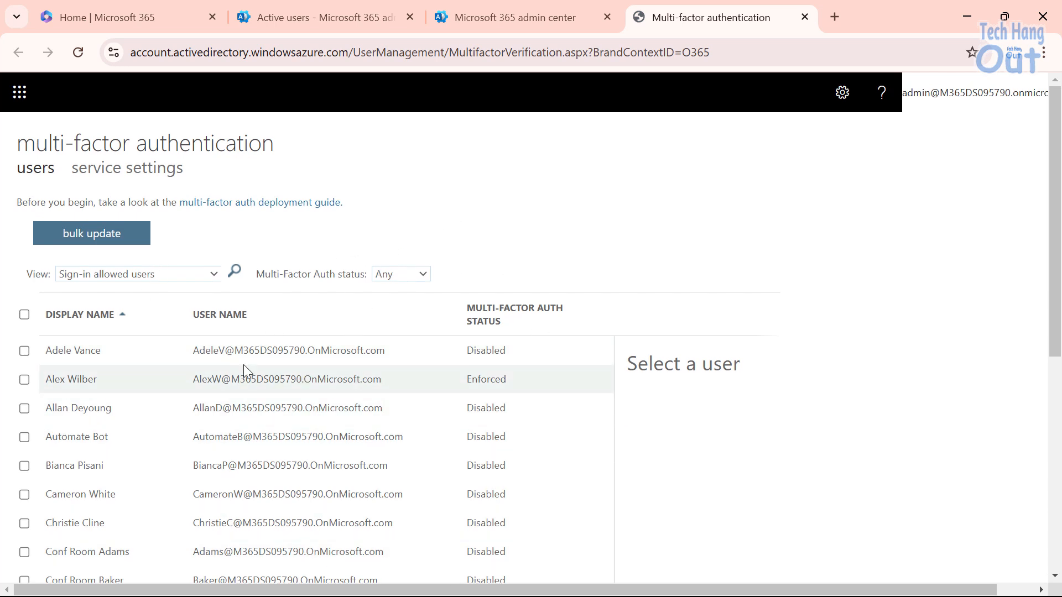
left_click(24, 351)
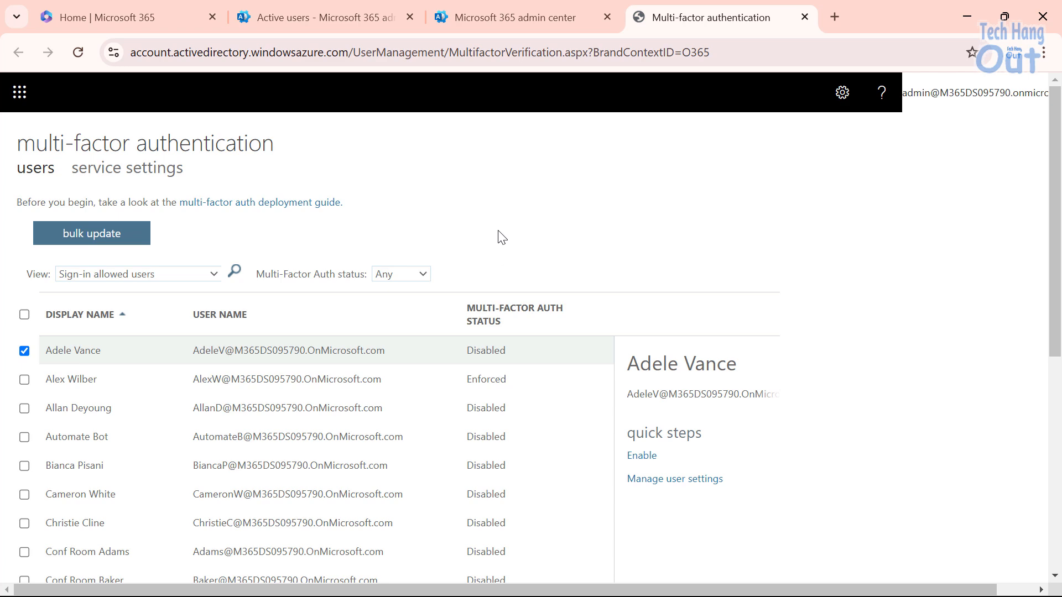
Return to the Active users page, show all navigation entries and open the Identity admin center.
left_click(503, 16)
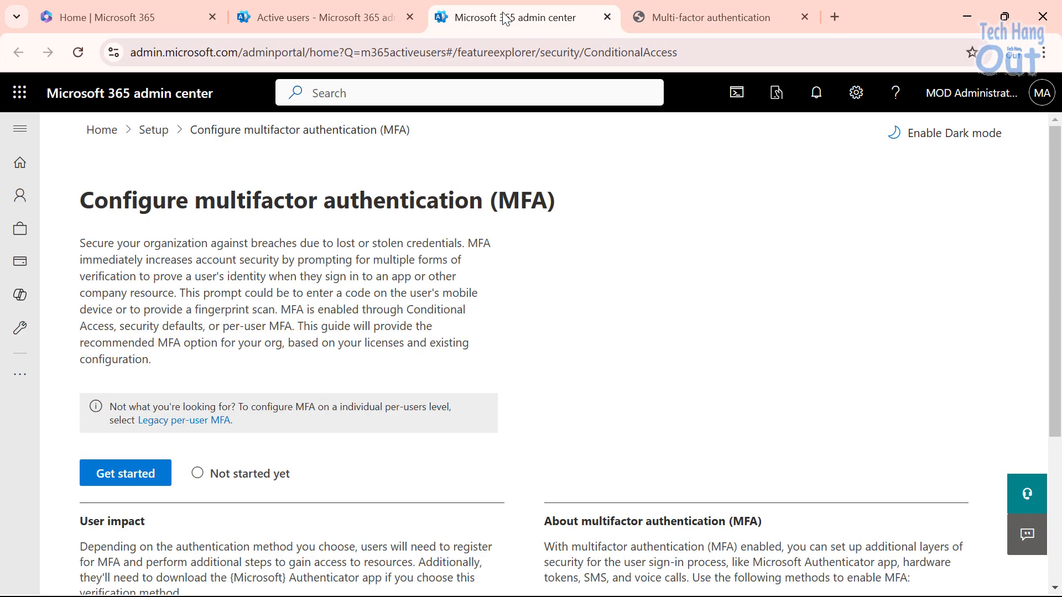
left_click(356, 10)
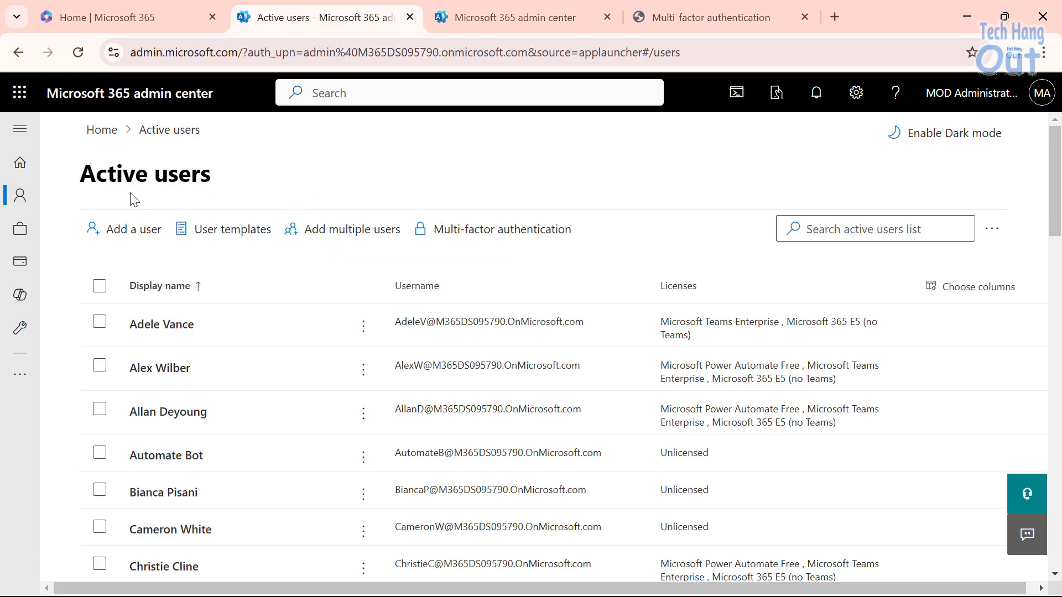
left_click(20, 129)
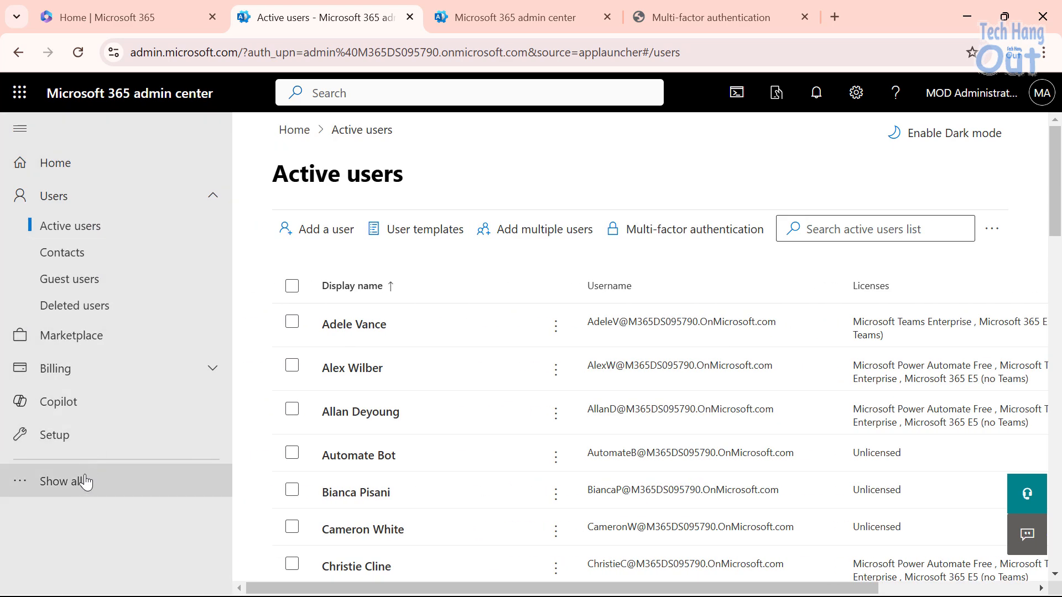
left_click(149, 481)
scroll(138, 375, "down", 3)
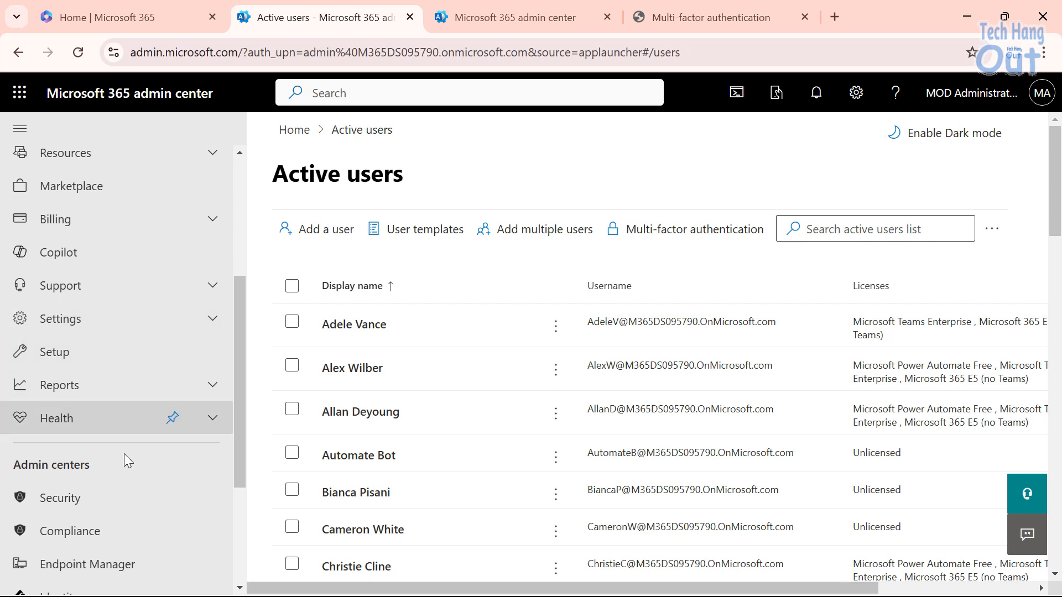
scroll(151, 487, "down", 2)
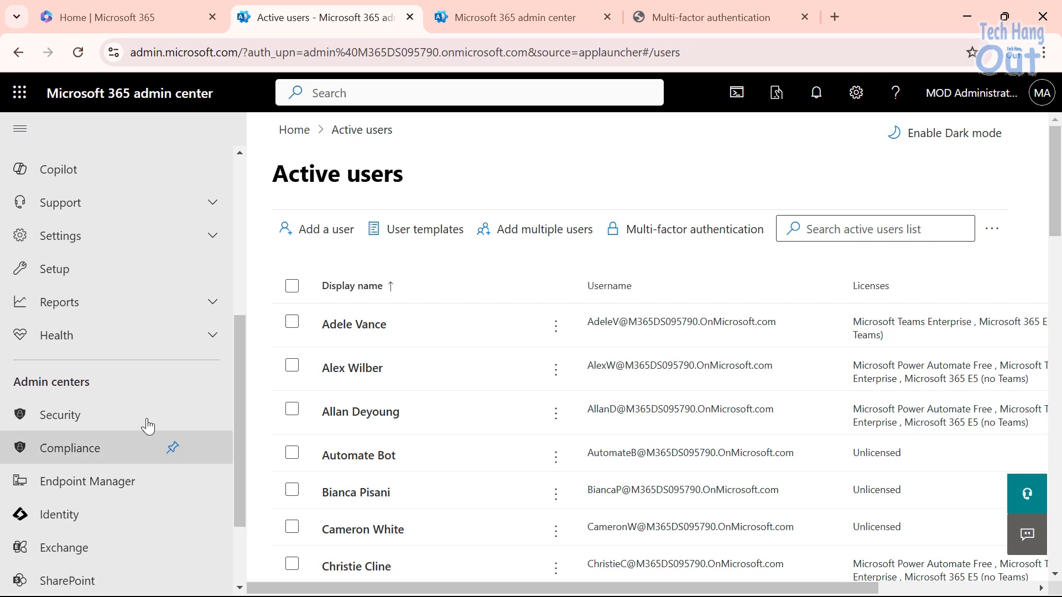
left_click(60, 515)
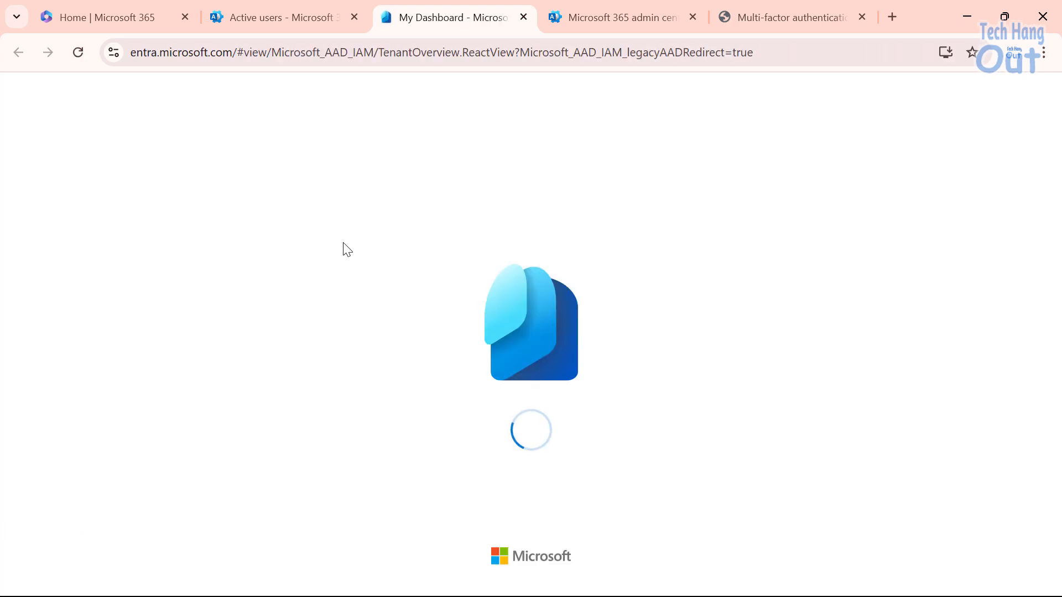
Examine the legacy MFA service settings: app passwords, trusted IPs, verification options and remembering MFA on trusted devices.
left_click(765, 21)
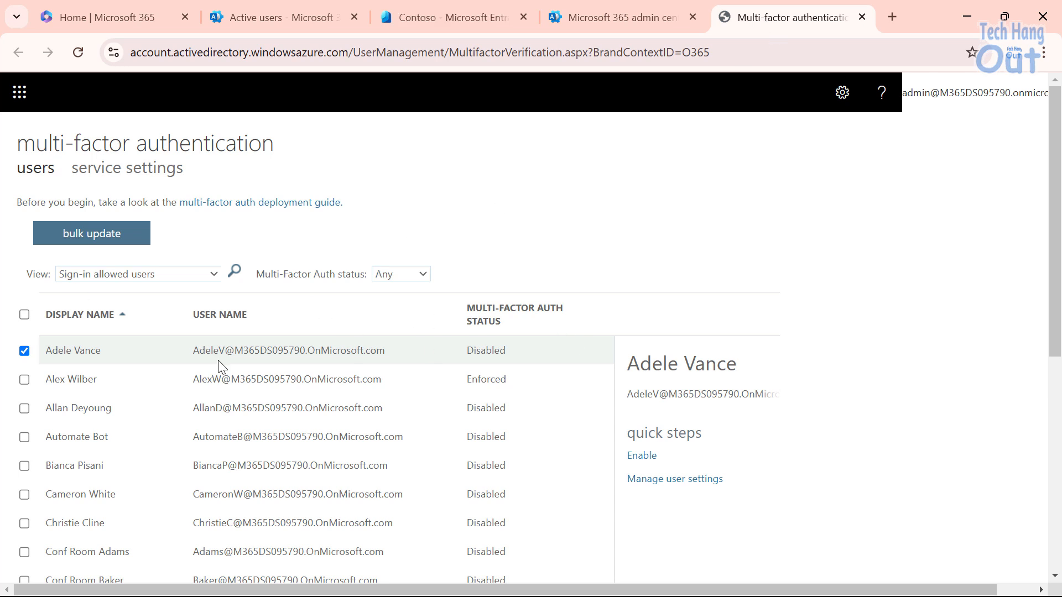
left_click(129, 176)
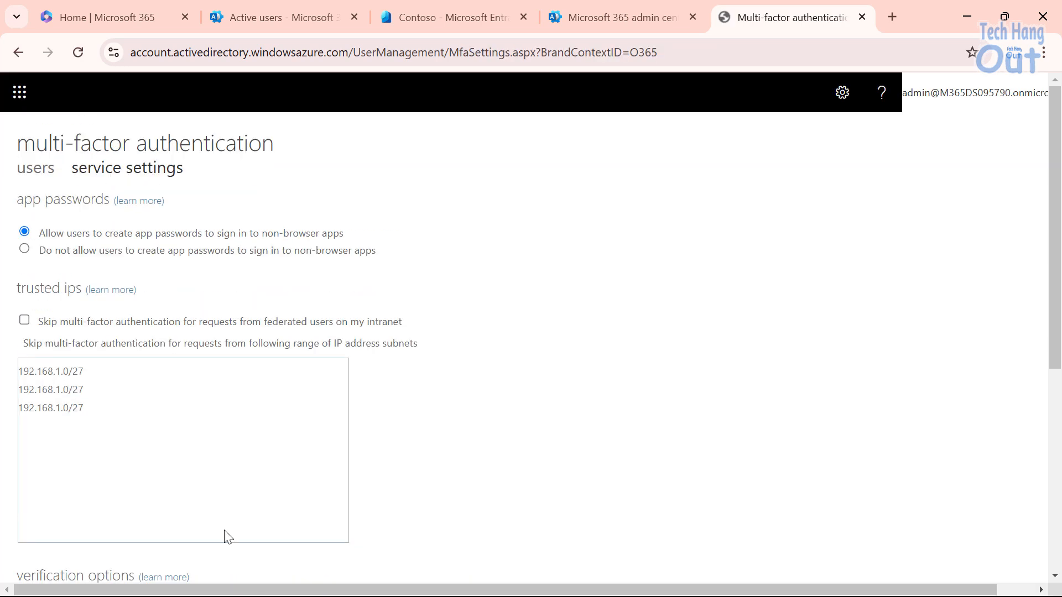
scroll(213, 491, "down", 4)
scroll(211, 483, "down", 2)
scroll(224, 506, "up", 7)
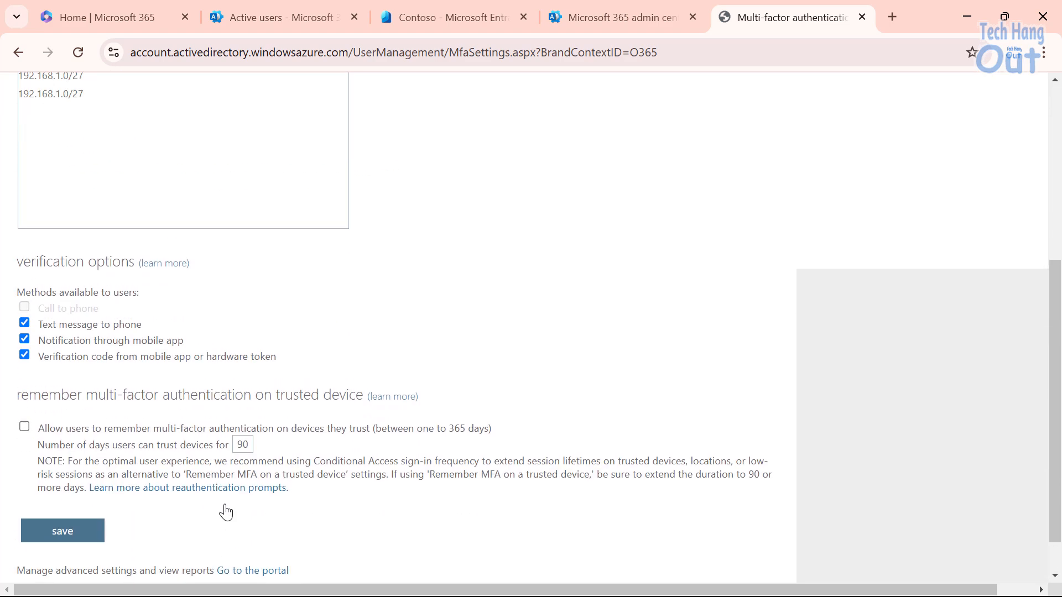
scroll(198, 278, "down", 7)
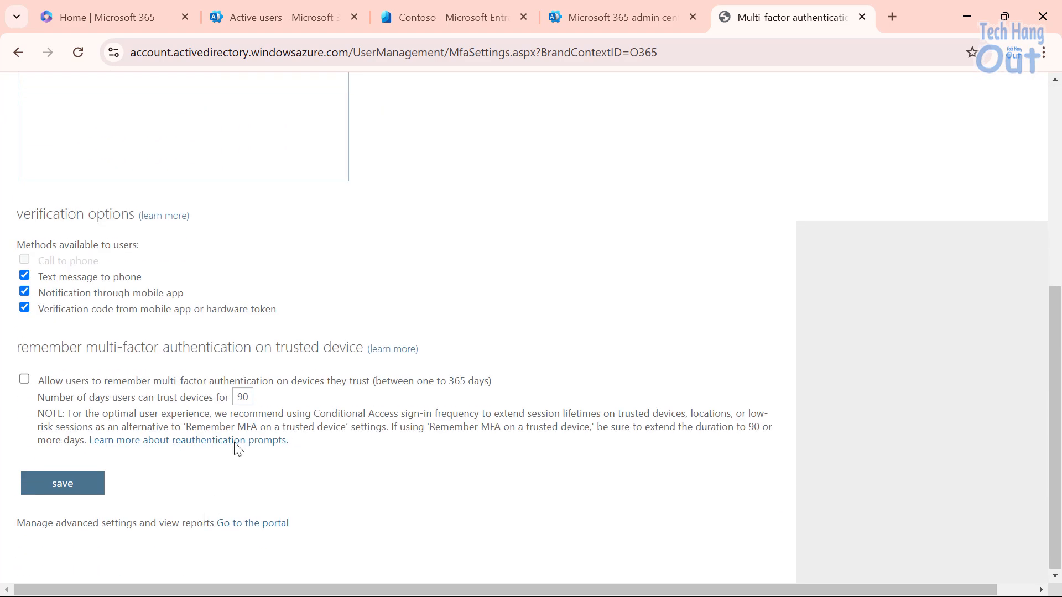
scroll(237, 448, "up", 7)
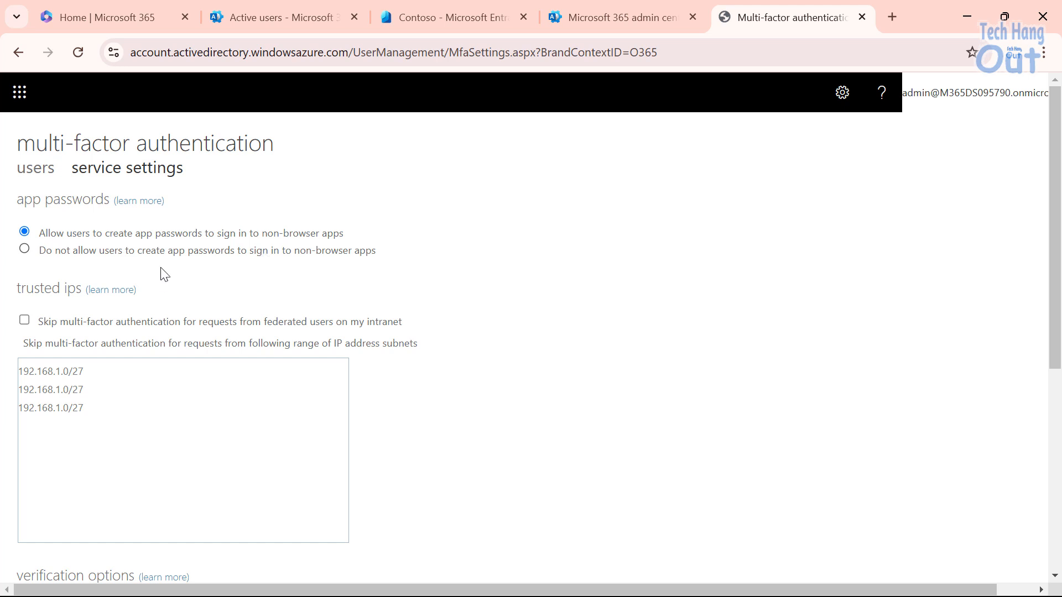
scroll(165, 275, "down", 7)
scroll(201, 447, "up", 4)
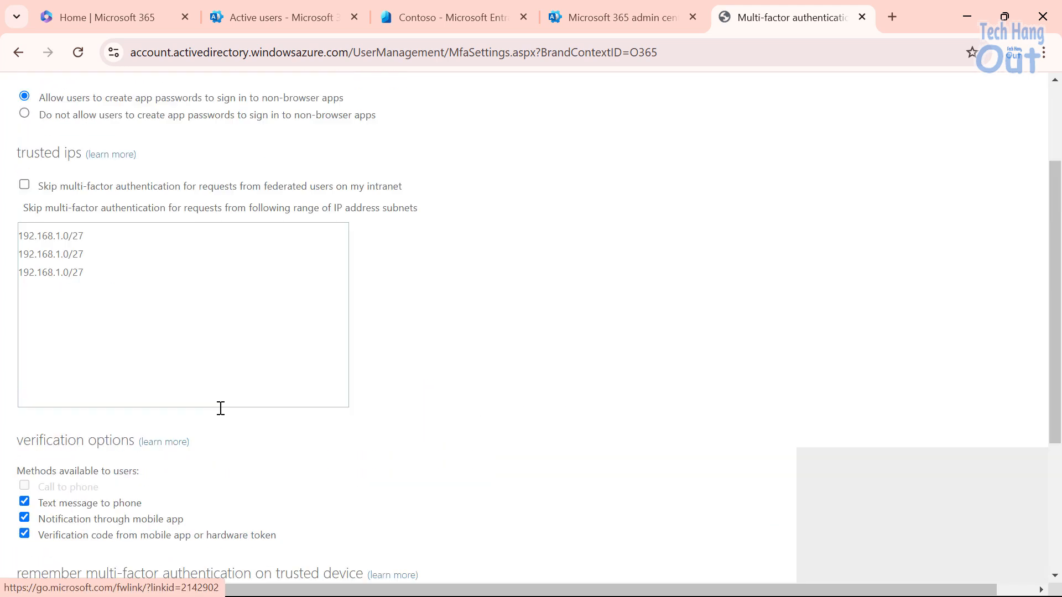
scroll(220, 408, "up", 3)
scroll(227, 279, "down", 2)
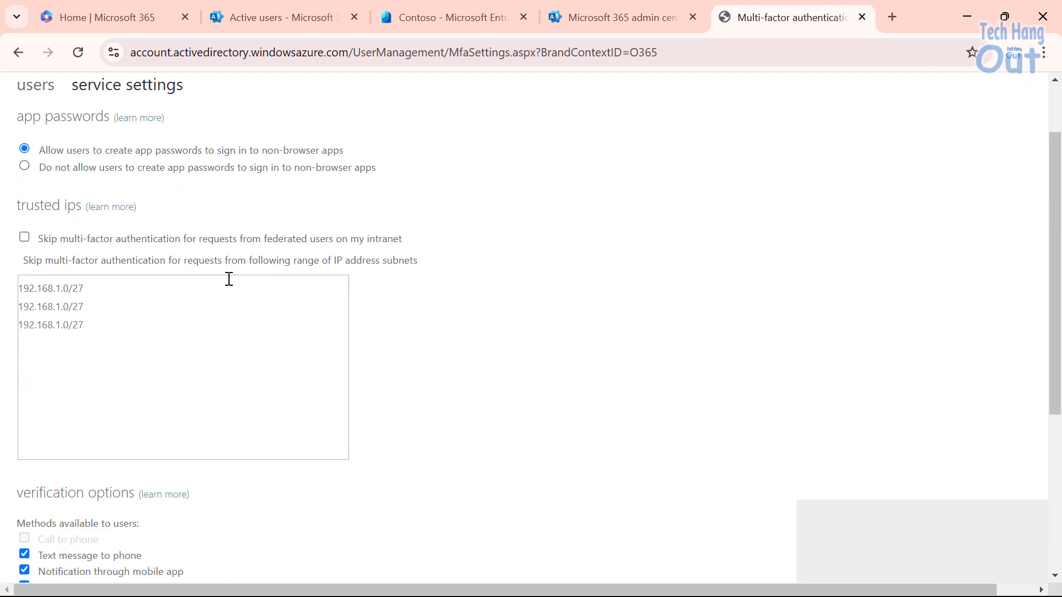
scroll(256, 332, "up", 2)
Switch to the Microsoft Entra admin center, open the list of all users and go to Per-user MFA.
left_click(479, 15)
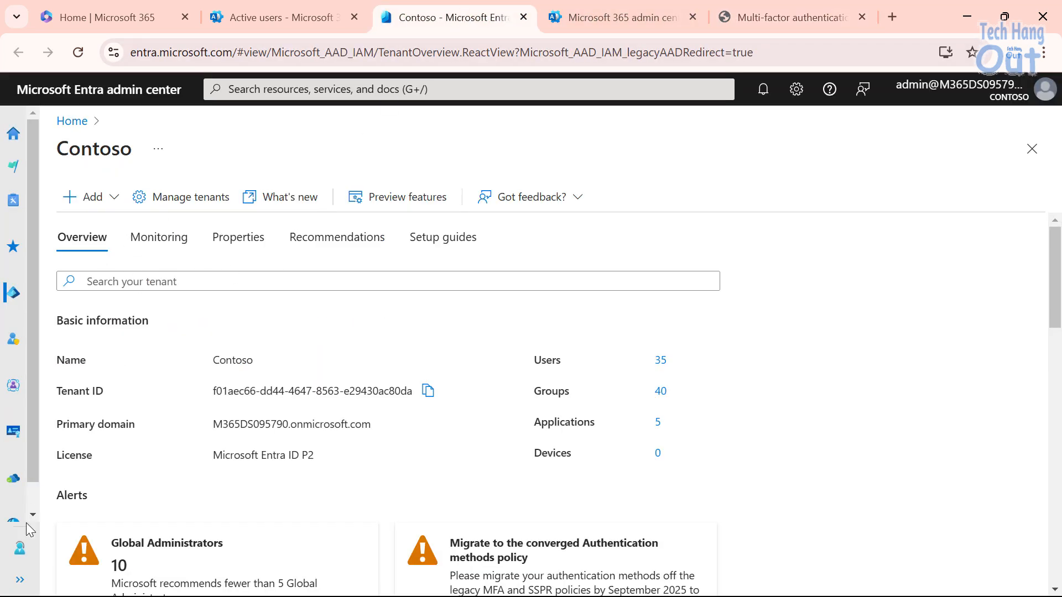
left_click(20, 579)
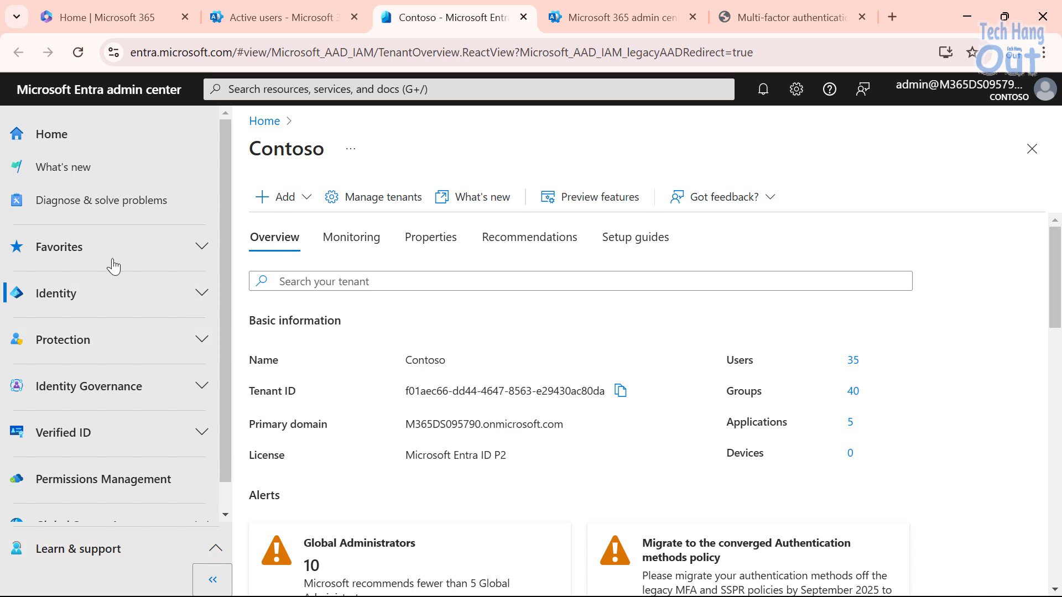
left_click(193, 301)
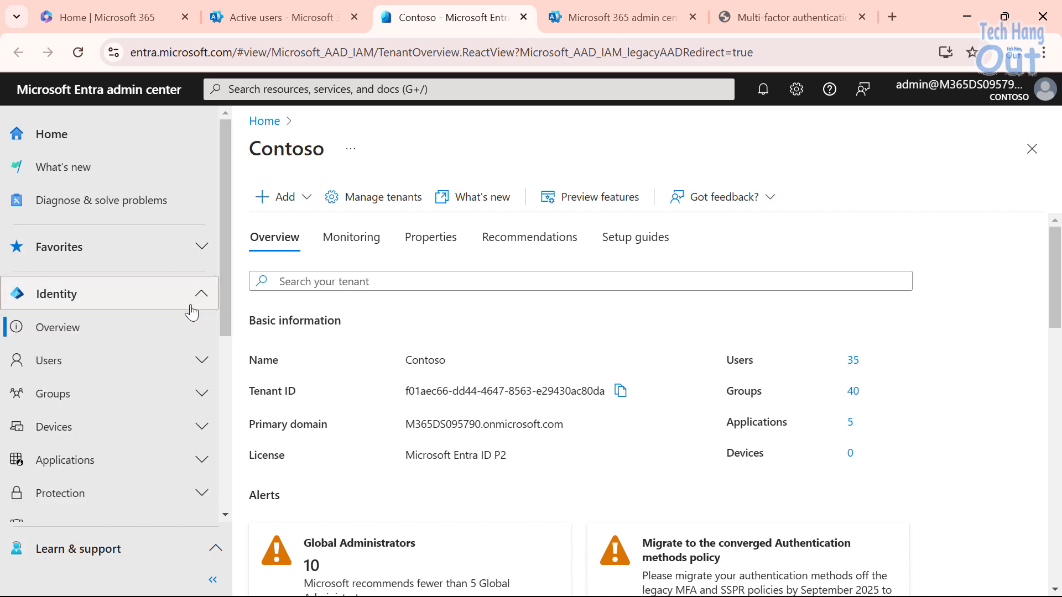
left_click(199, 360)
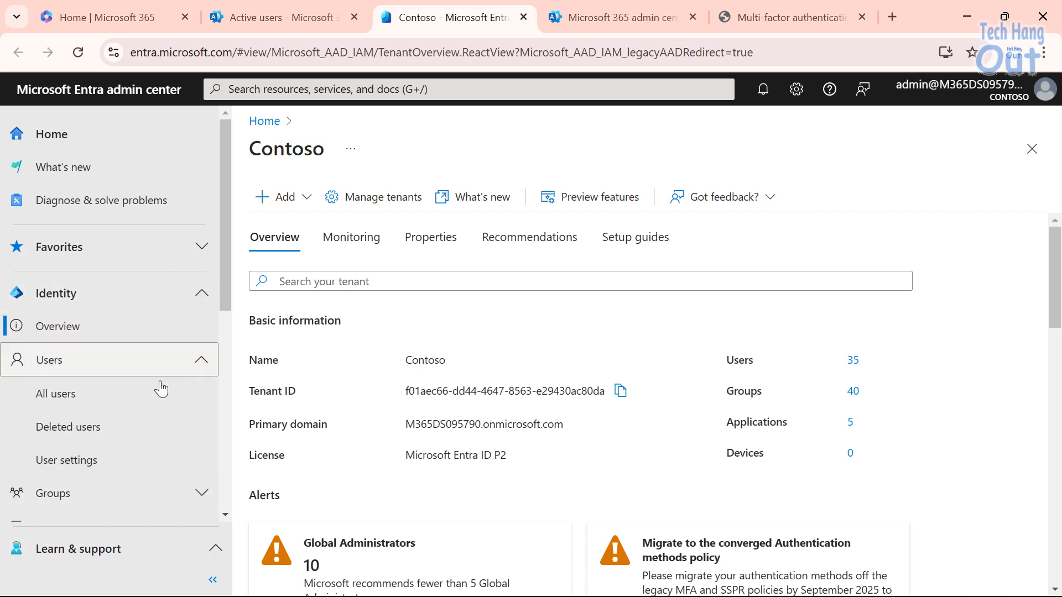
left_click(71, 397)
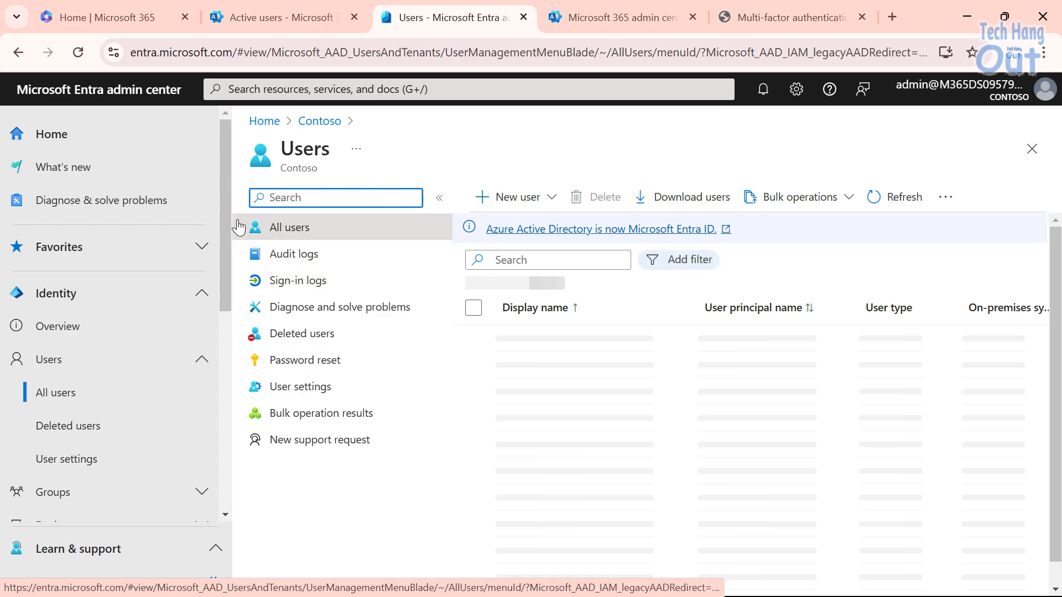
left_click(212, 579)
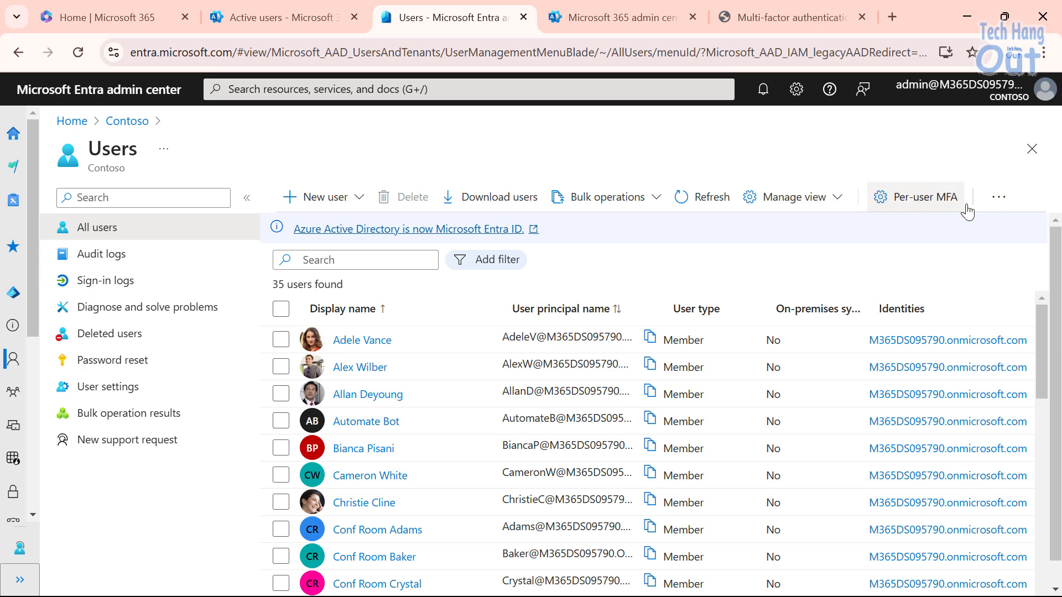
left_click(919, 202)
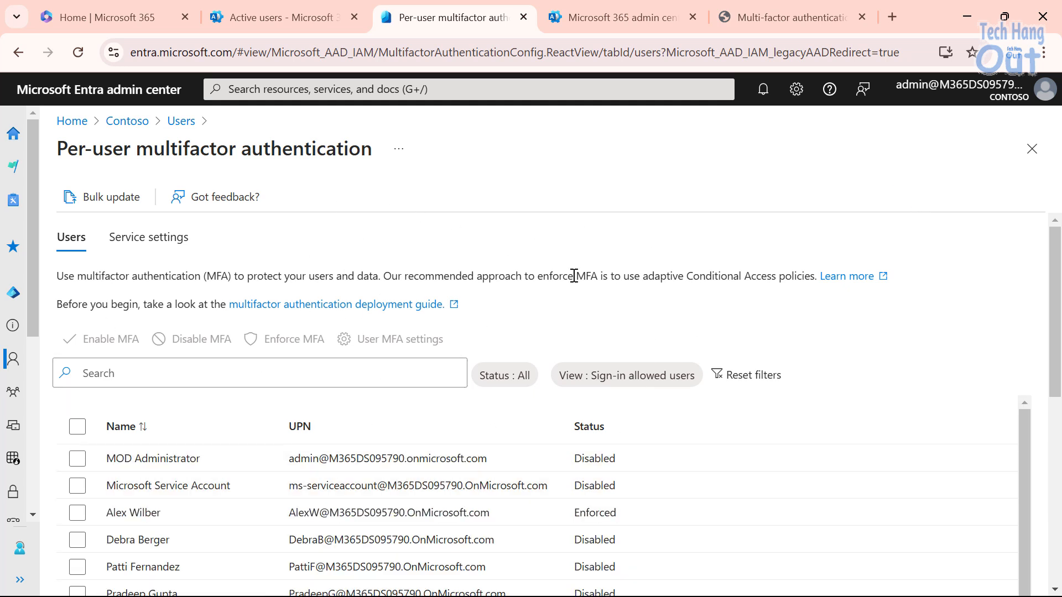
Review the per-user MFA list and check the actions available for the user with Enforced status, leaving that user unselected.
scroll(501, 431, "down", 3)
scroll(794, 429, "up", 3)
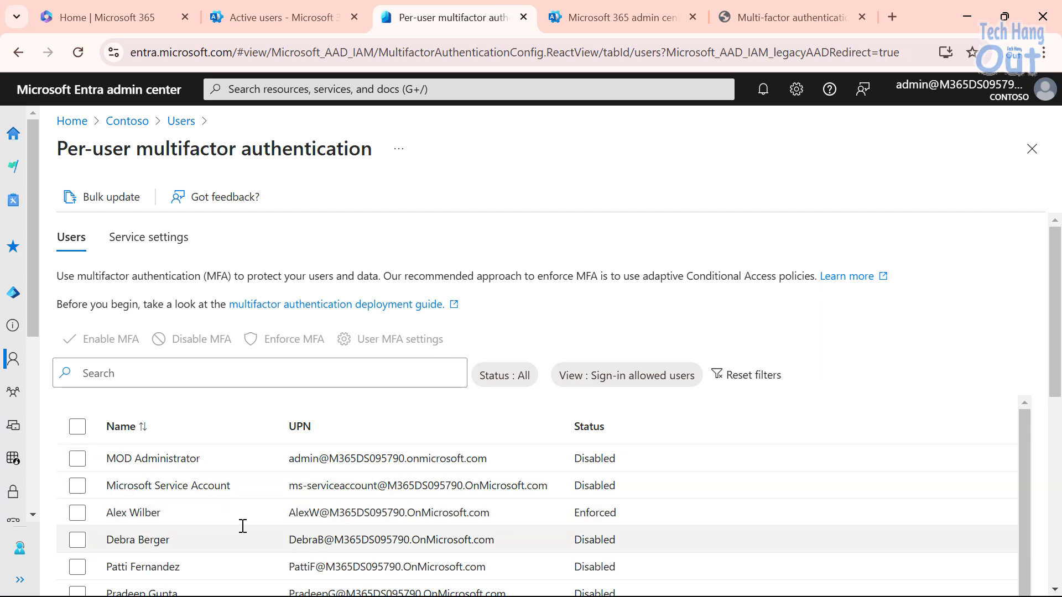
scroll(243, 524, "down", 3)
scroll(245, 525, "up", 3)
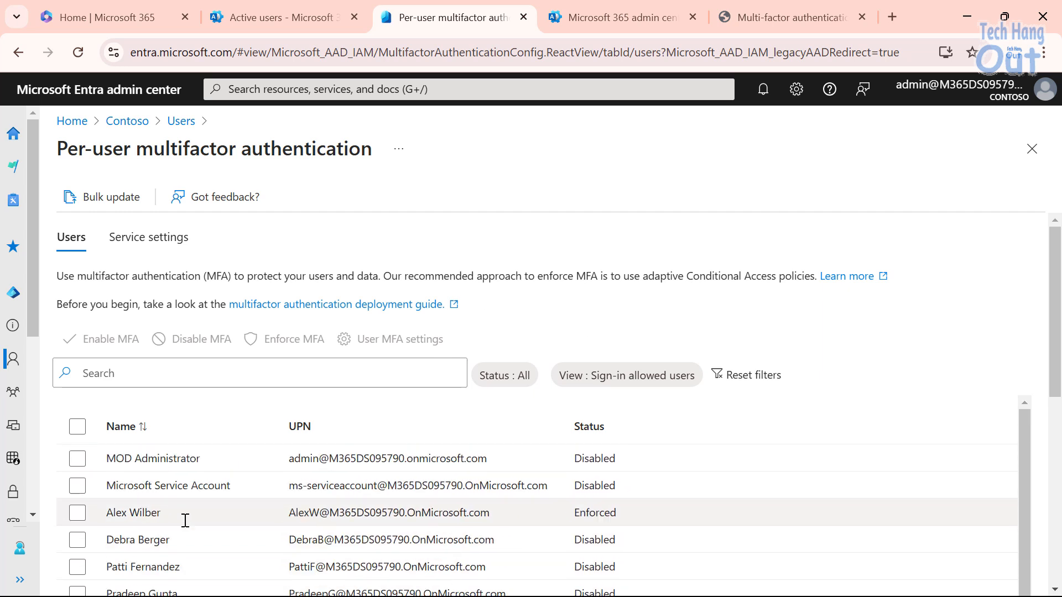
left_click(78, 512)
scroll(244, 525, "down", 3)
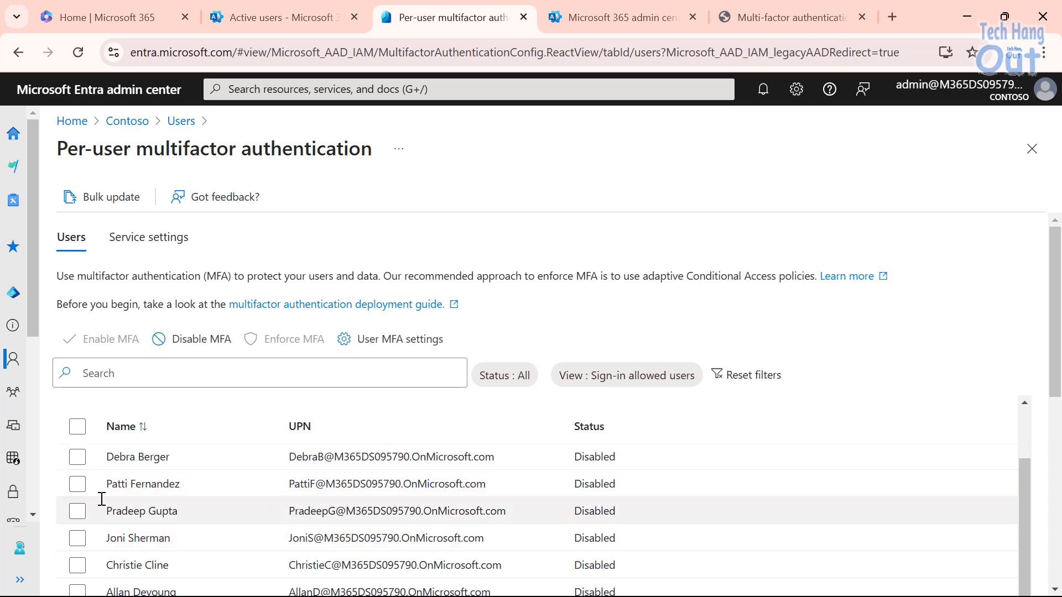
scroll(102, 499, "up", 3)
left_click(78, 512)
Enable multifactor authentication for the user listed directly below the Enforced account.
left_click(77, 541)
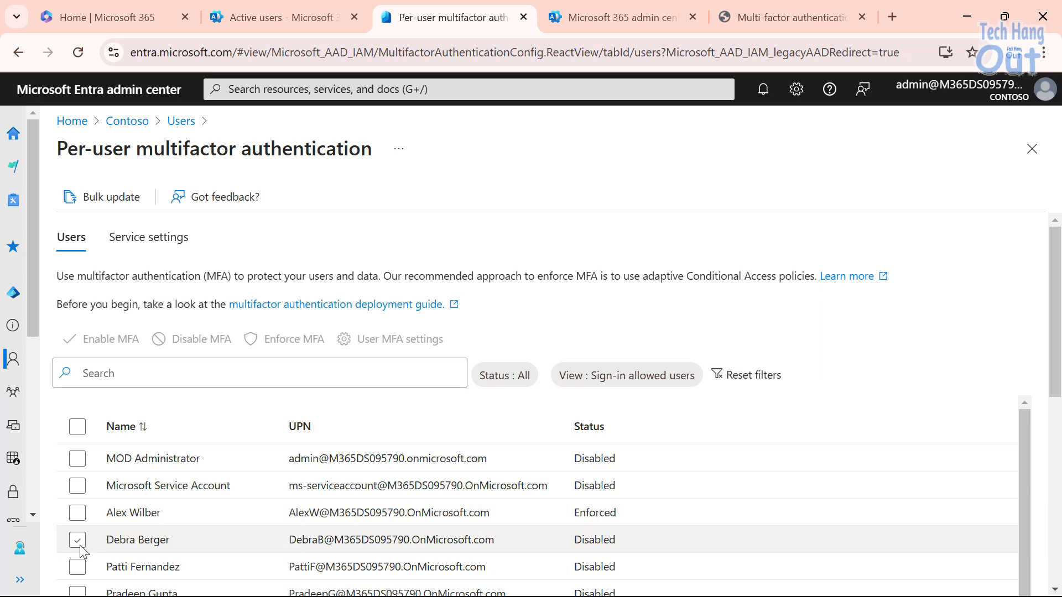
left_click(78, 540)
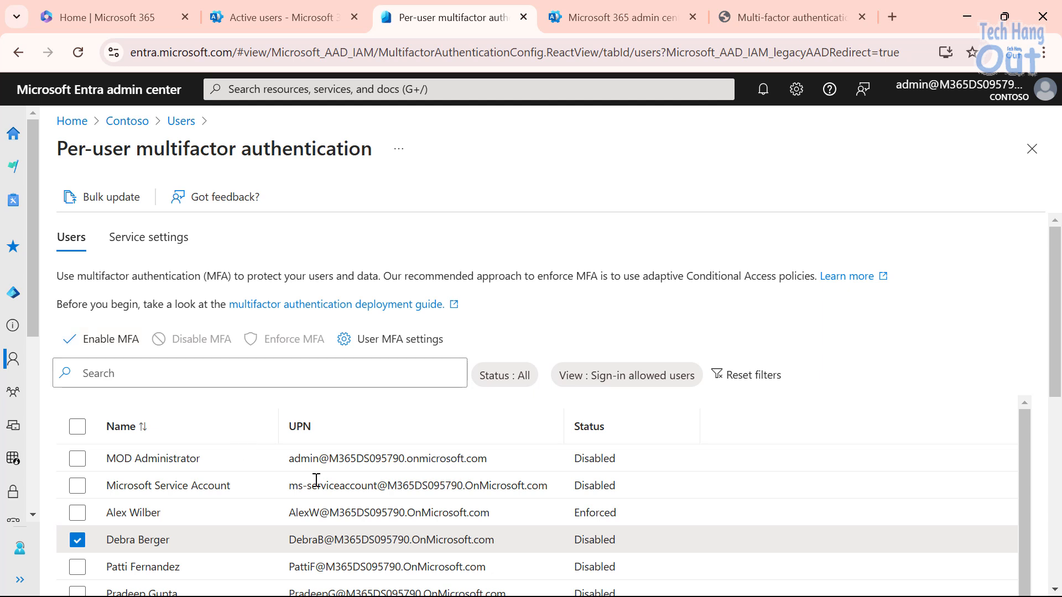
scroll(505, 504, "down", 3)
scroll(571, 473, "up", 1)
scroll(571, 473, "up", 2)
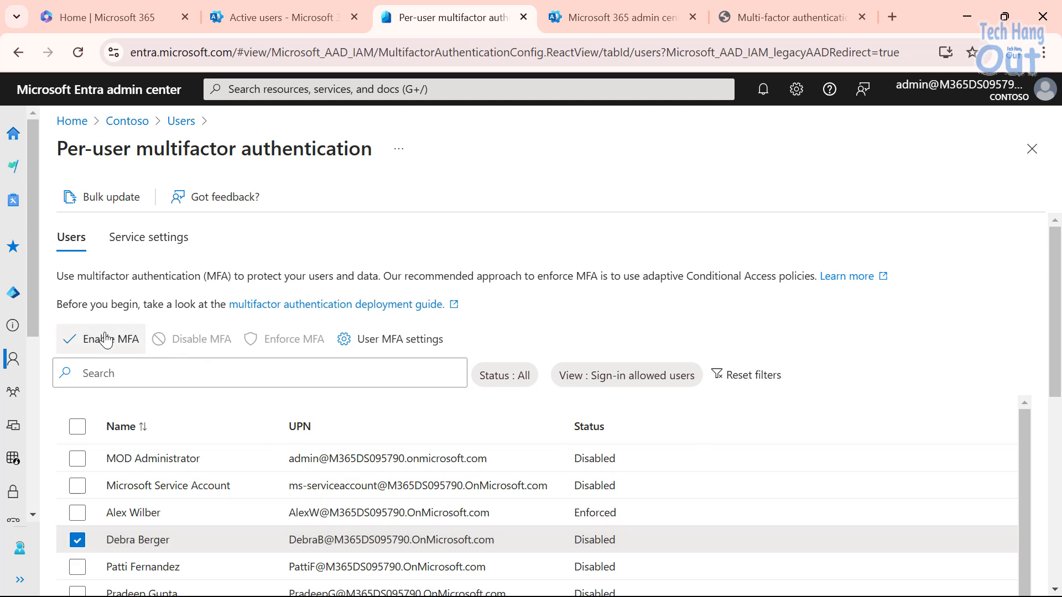
left_click(105, 342)
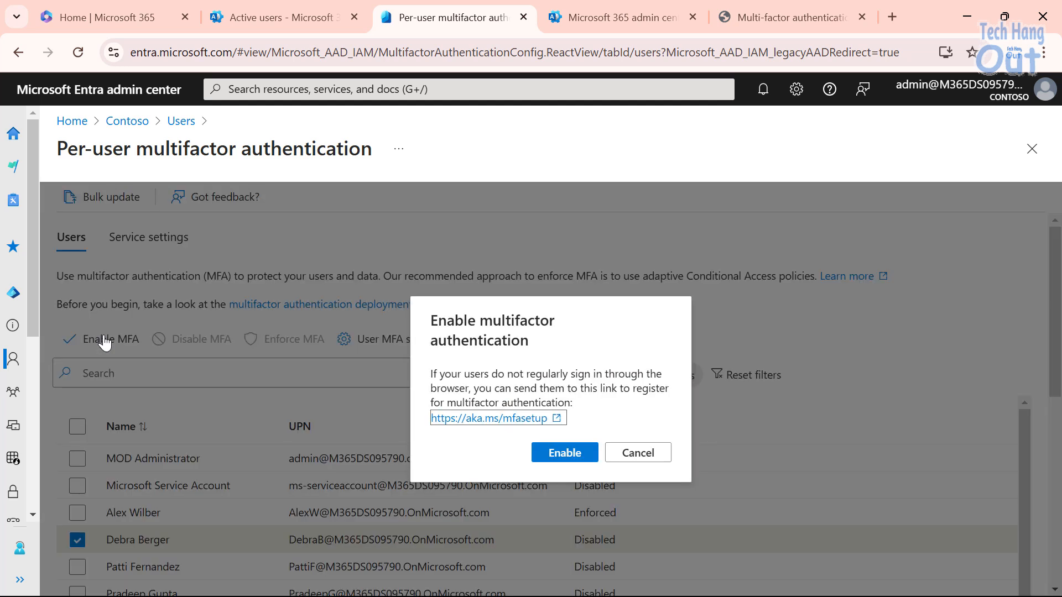
left_click(564, 454)
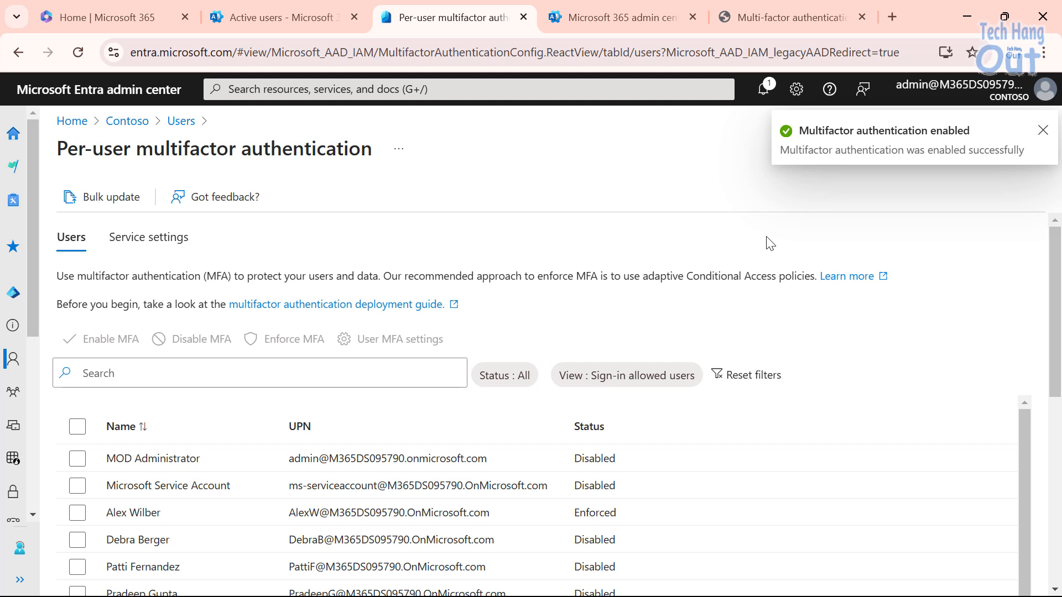
scroll(661, 412, "down", 3)
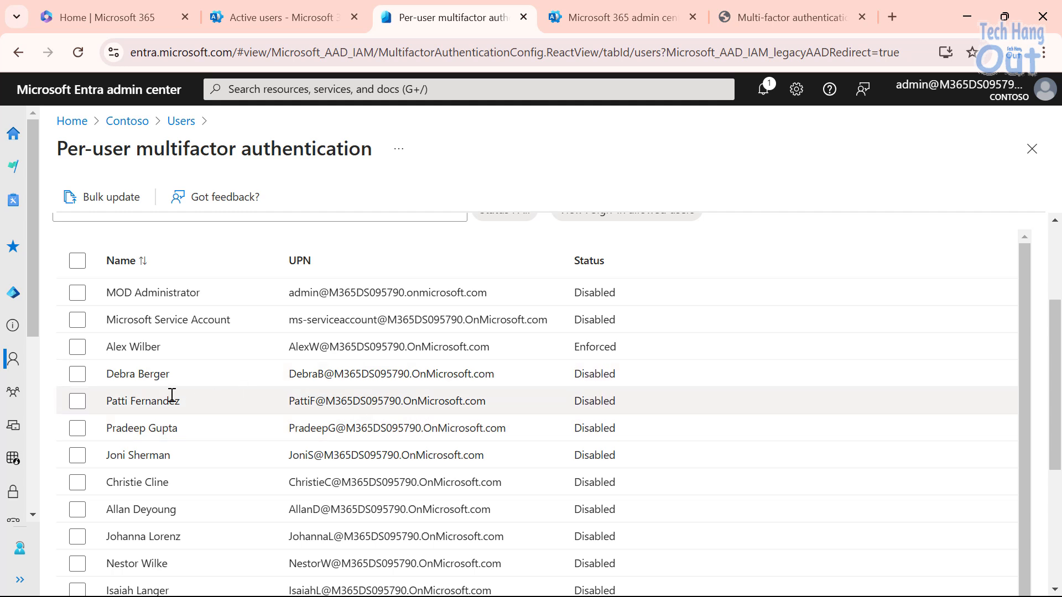
Open the per-user MFA service settings and review the app password and trusted IP options, including the IP address subnet range.
scroll(211, 387, "up", 2)
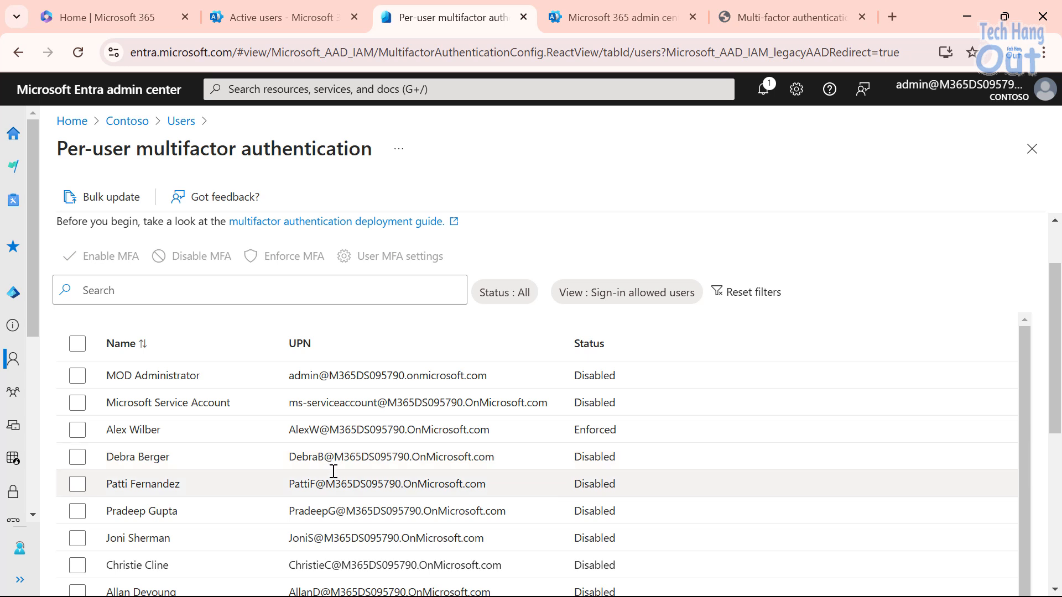
scroll(334, 471, "up", 2)
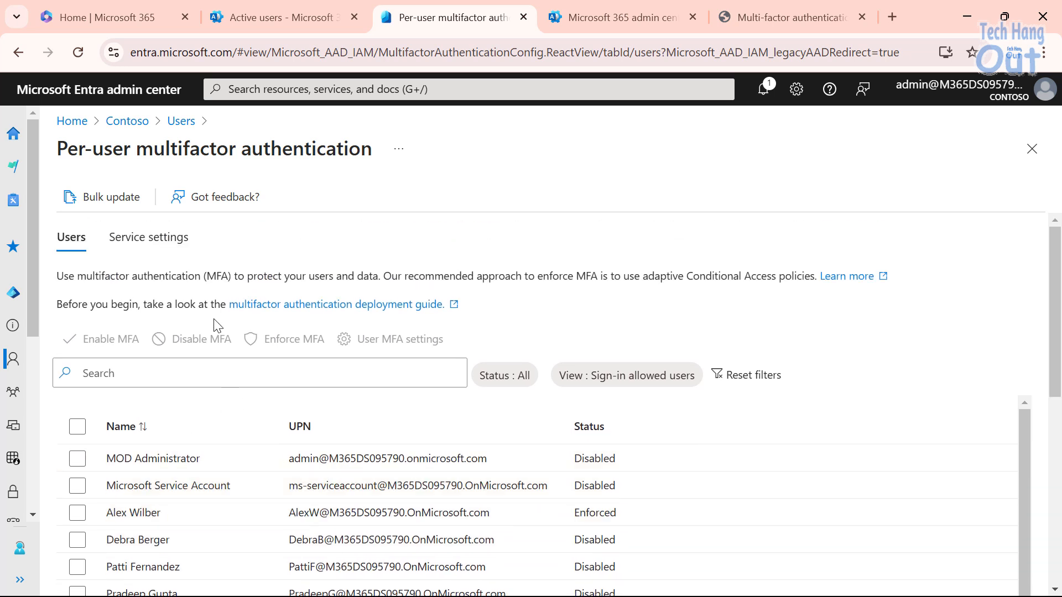
left_click(140, 243)
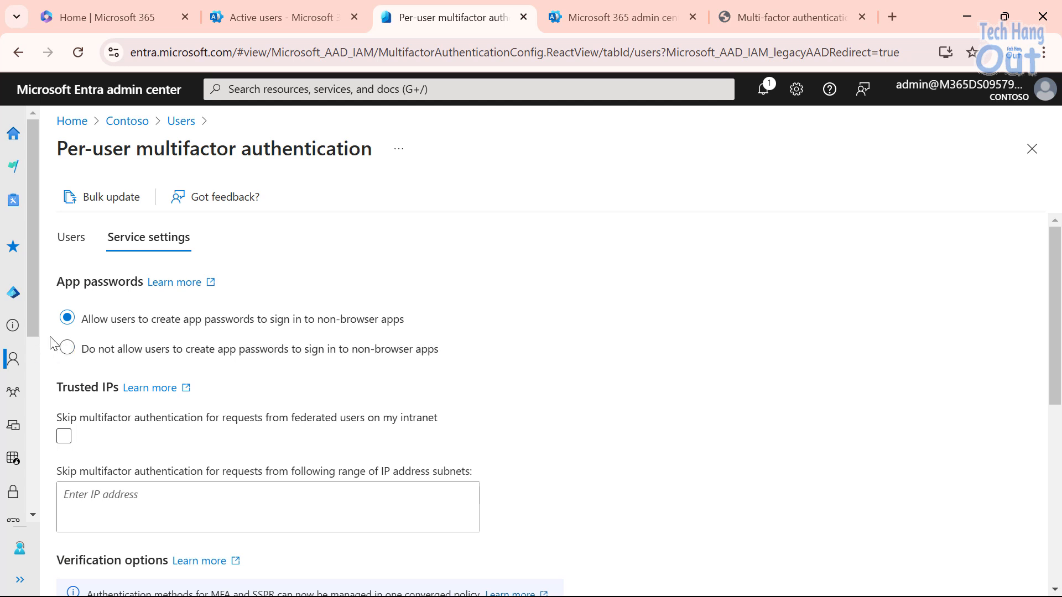
scroll(497, 337, "down", 1)
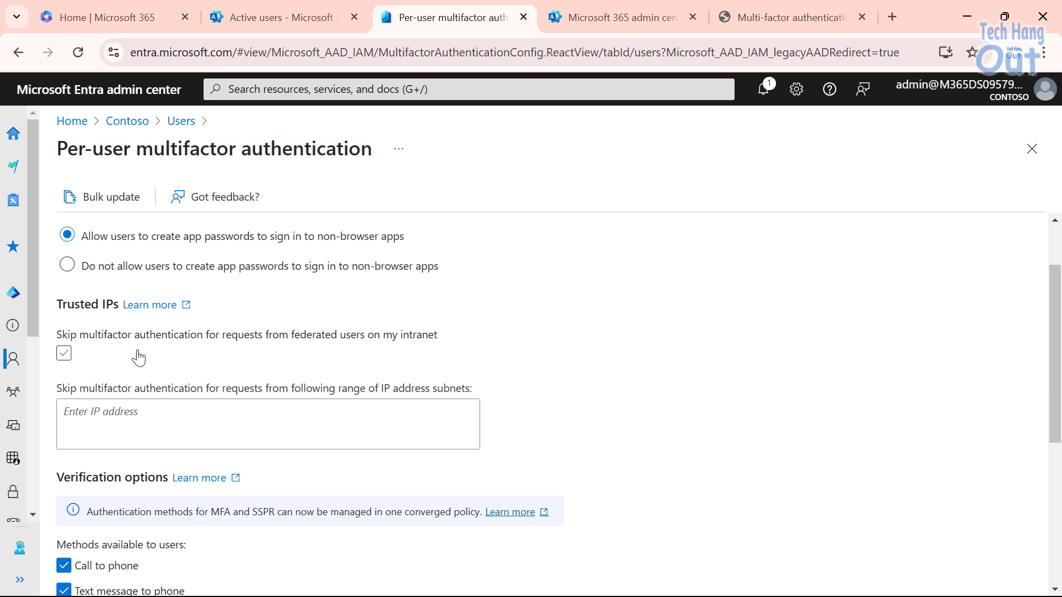
left_click(75, 350)
scroll(547, 365, "down", 1)
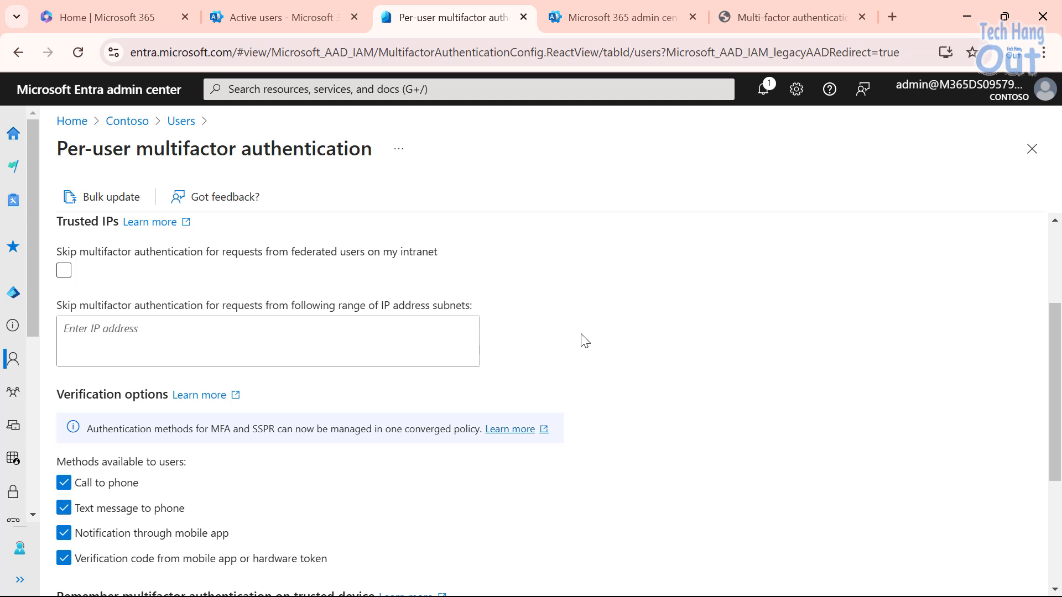
left_click(236, 354)
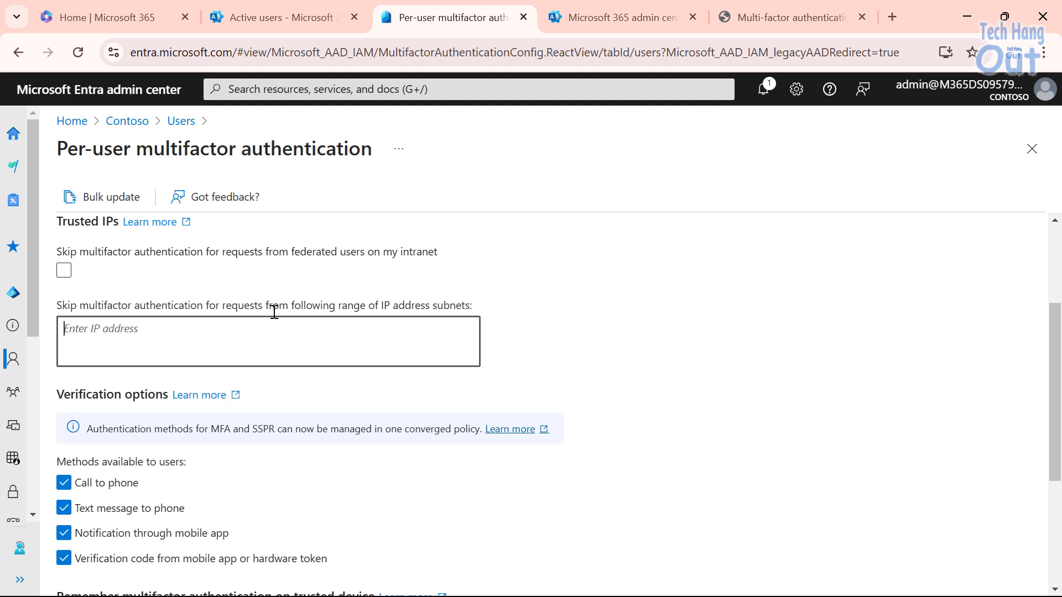
Remove Text message to phone and Call to phone from the verification methods available to users.
scroll(330, 330, "down", 1)
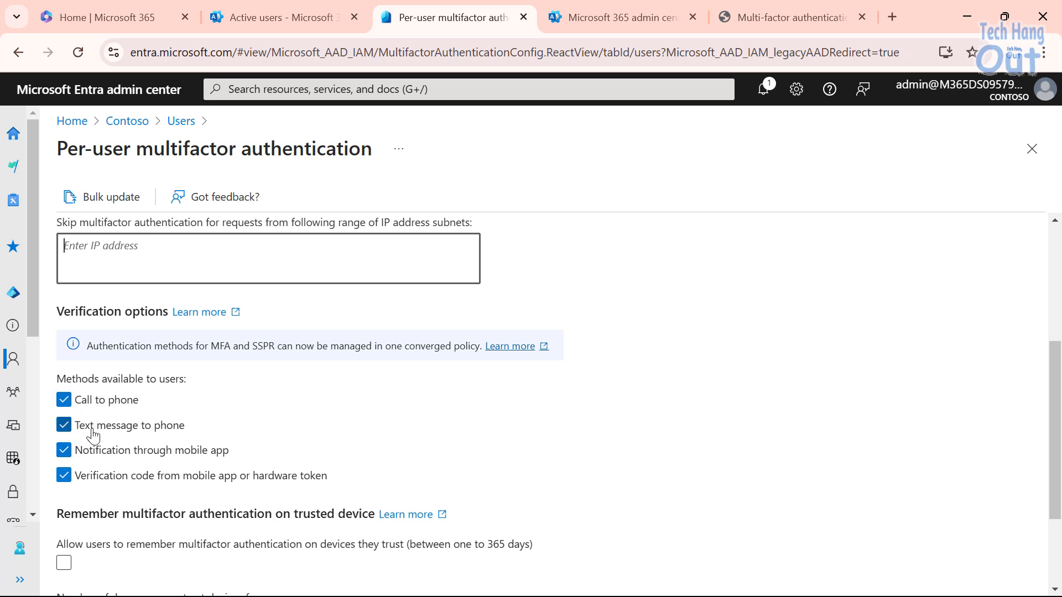
left_click(64, 427)
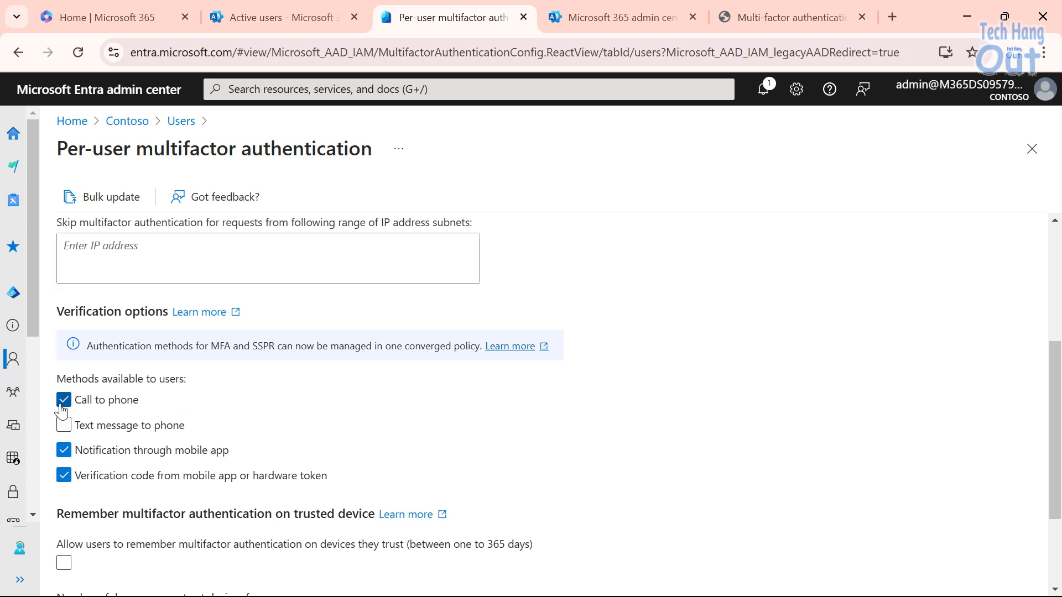
left_click(64, 400)
scroll(284, 421, "down", 1)
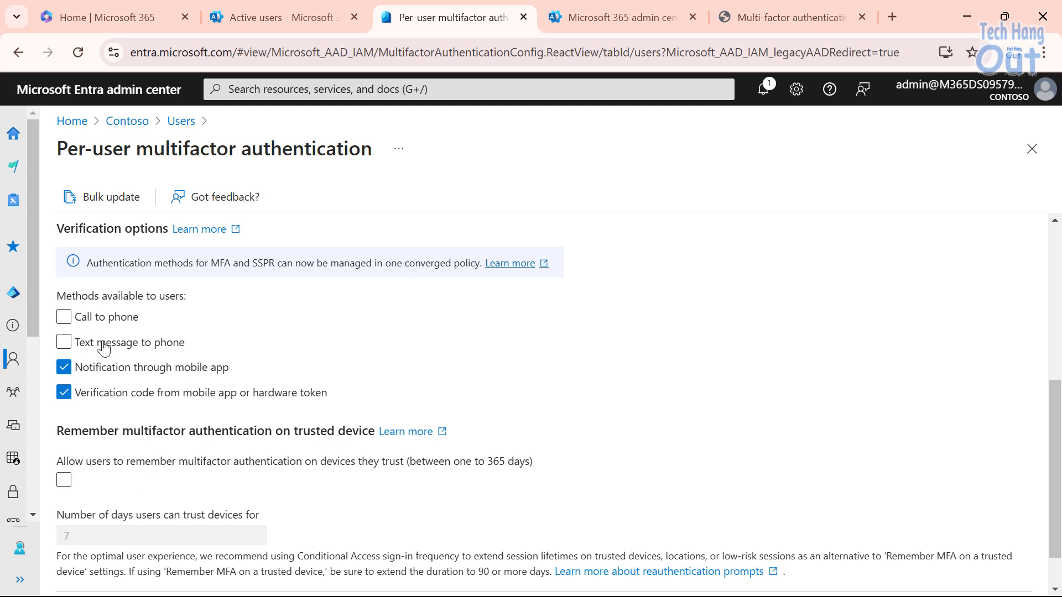
left_click(124, 316)
Try allowing users to remember multifactor authentication on trusted devices, check the number-of-days setting, and turn the option off again.
scroll(332, 332, "down", 1)
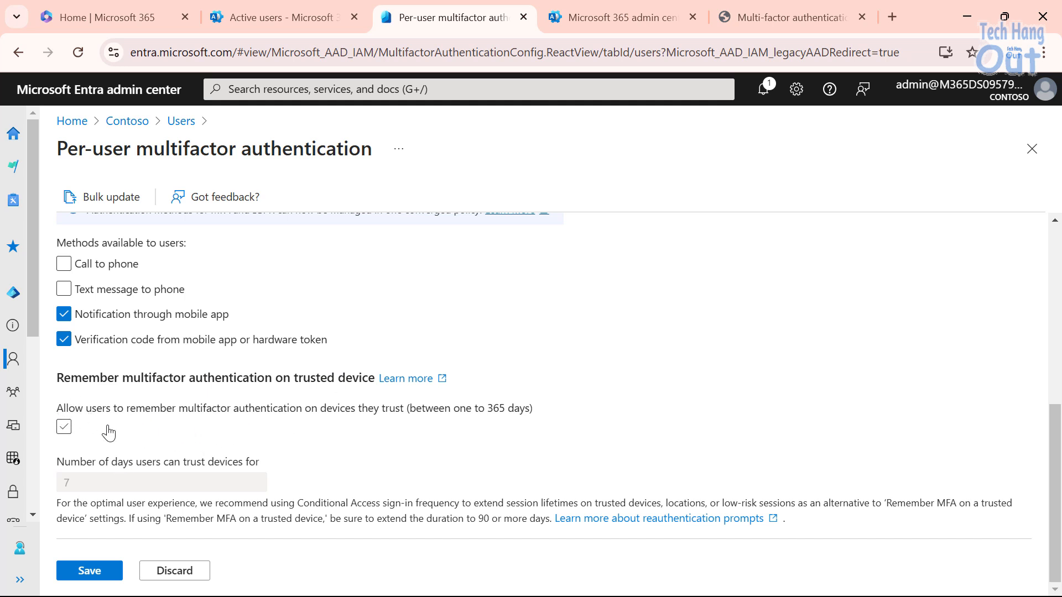
left_click(64, 428)
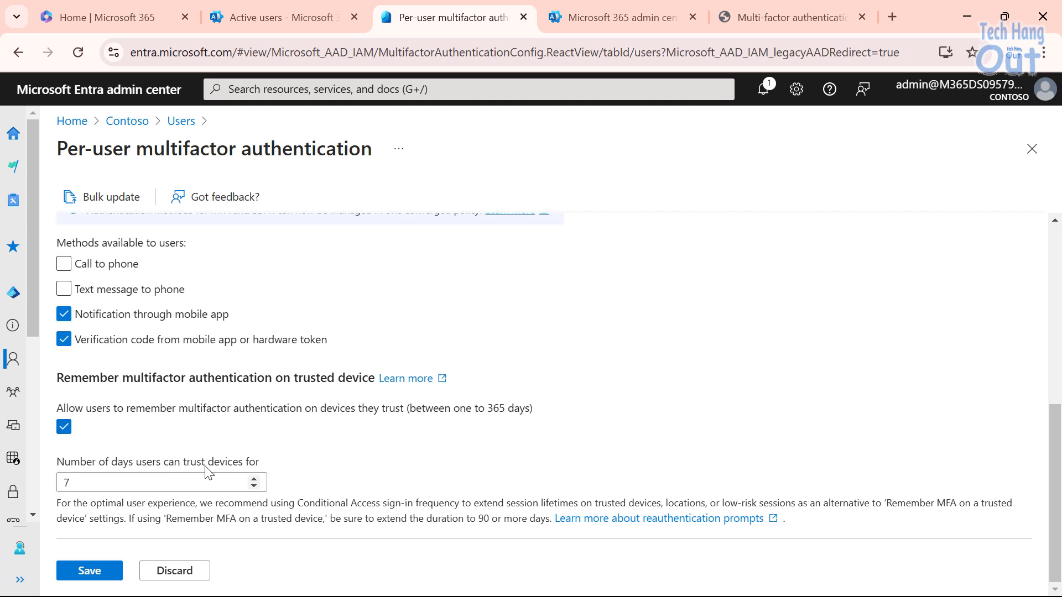
left_click(114, 480)
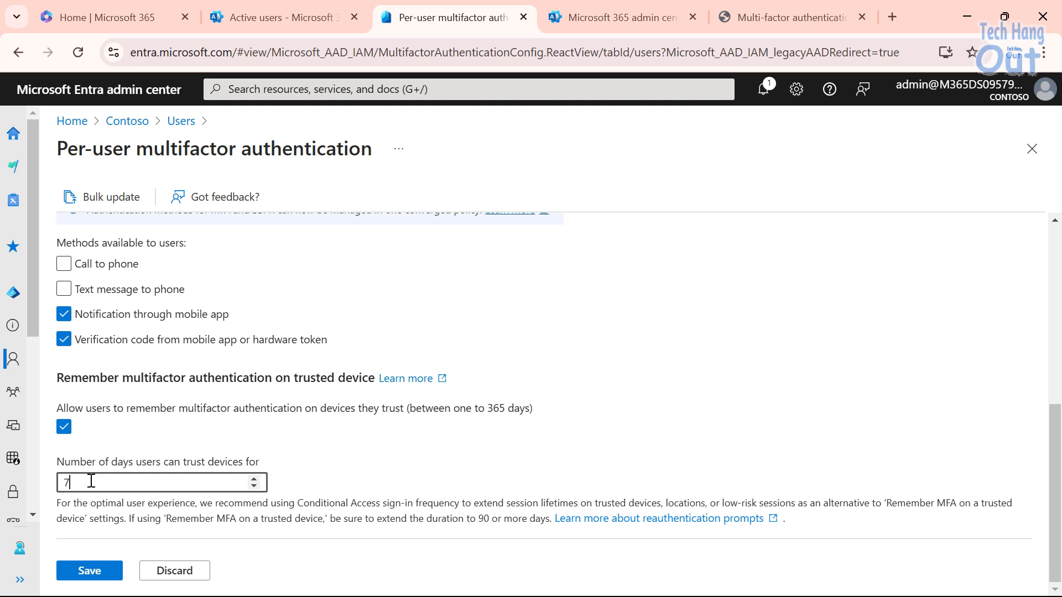
left_click(64, 426)
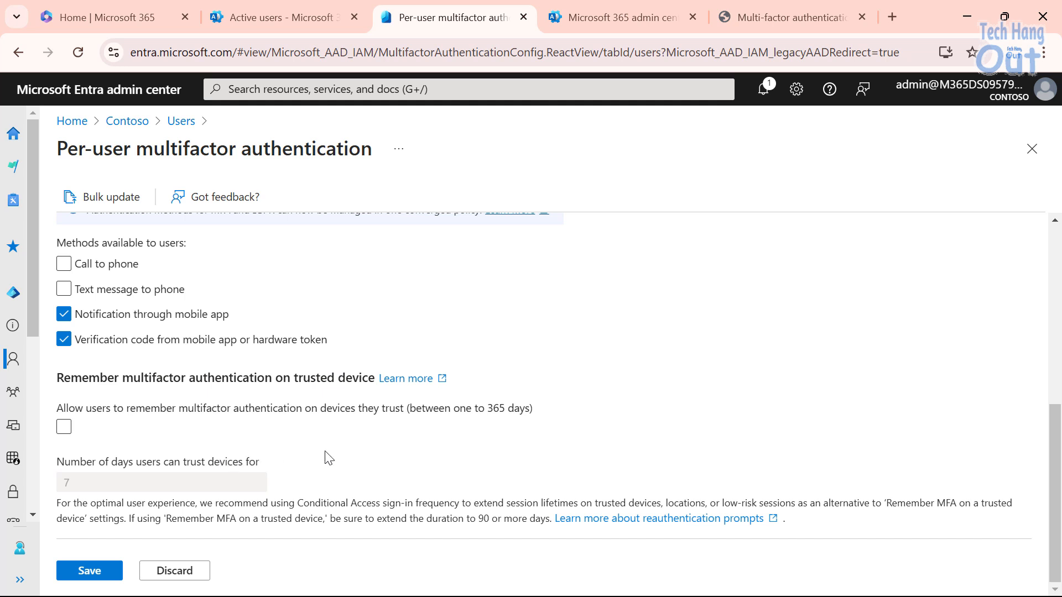
Recheck the service settings and save the changes to the multifactor authentication policy.
scroll(382, 465, "up", 3)
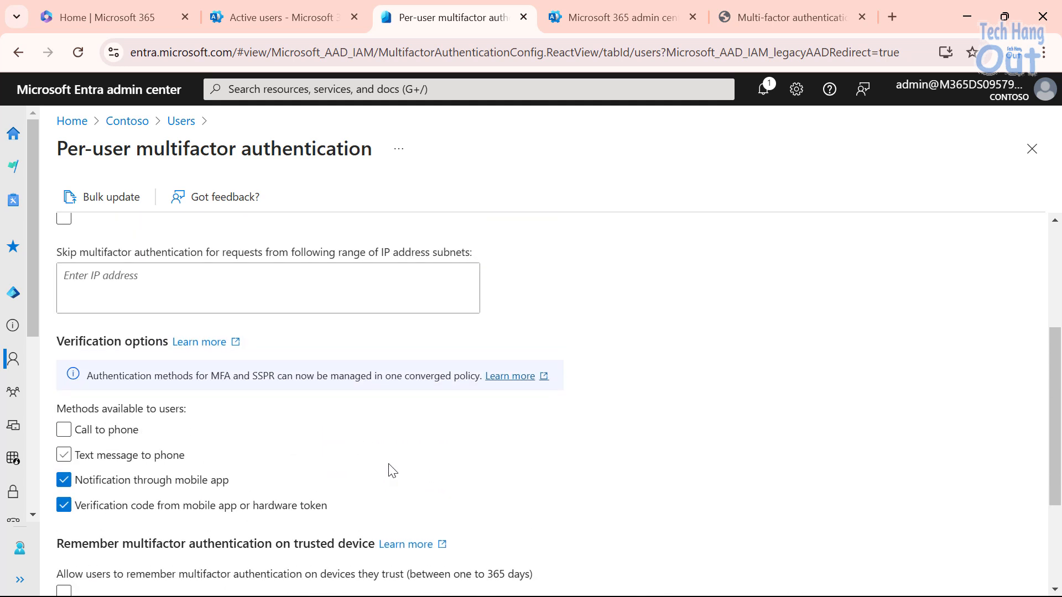
scroll(412, 480, "up", 4)
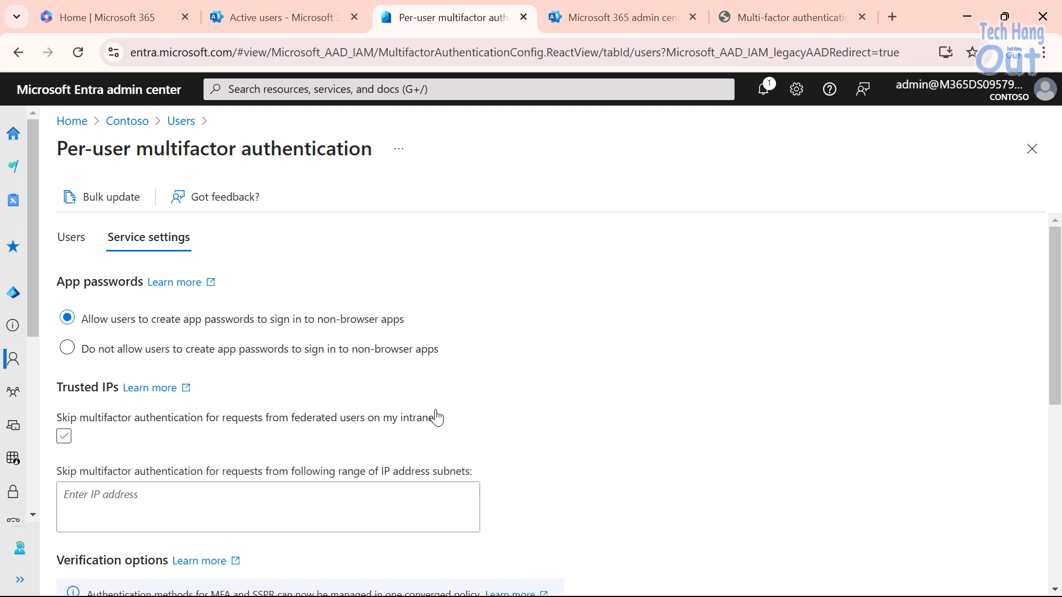
scroll(277, 362, "down", 6)
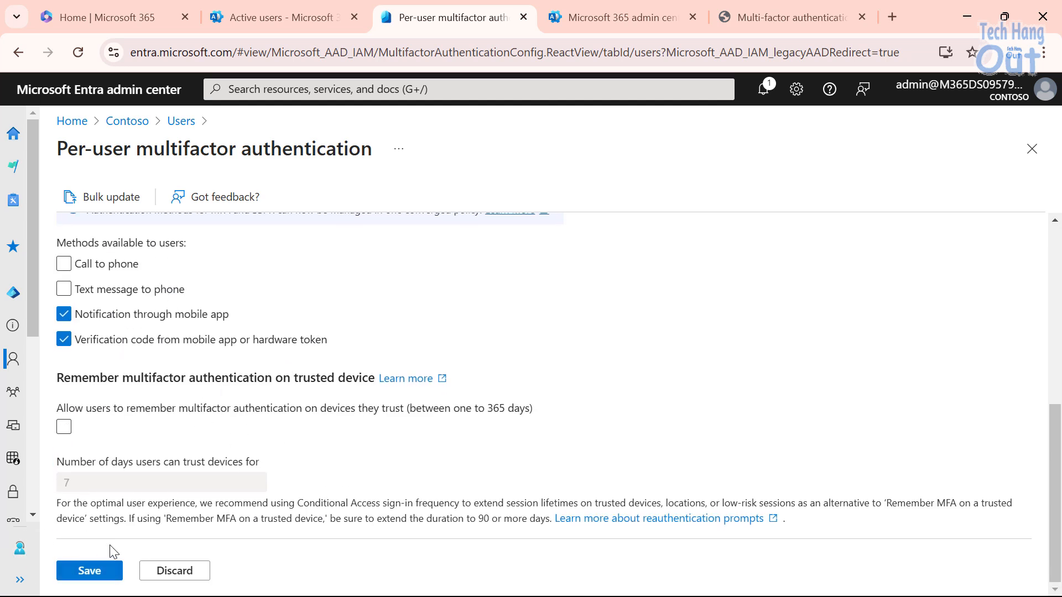
left_click(89, 576)
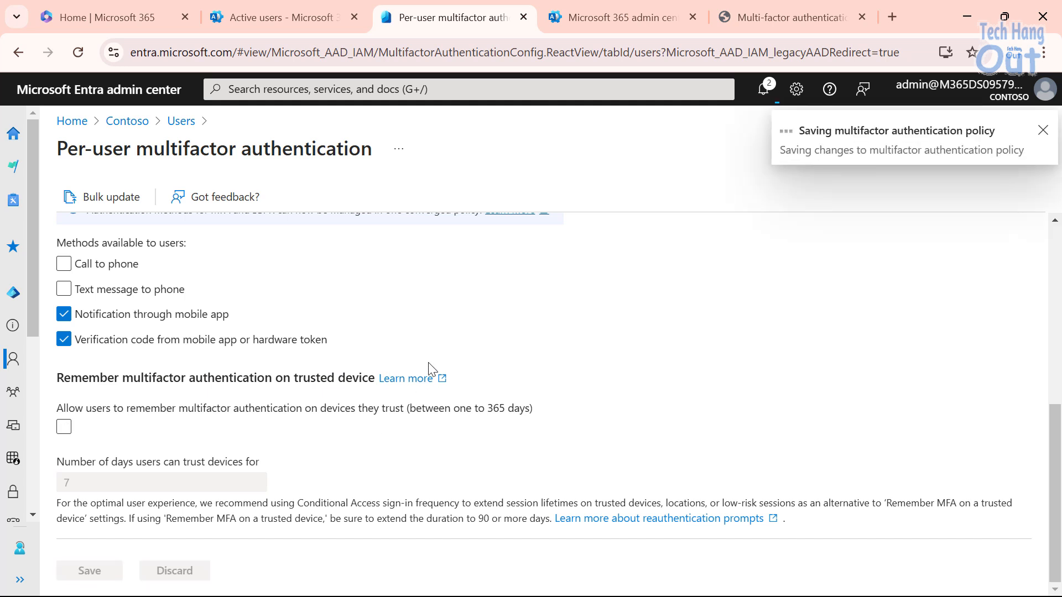
Return to the per-user MFA user list and review the MFA status of the listed users.
scroll(502, 345, "up", 2)
scroll(502, 345, "up", 5)
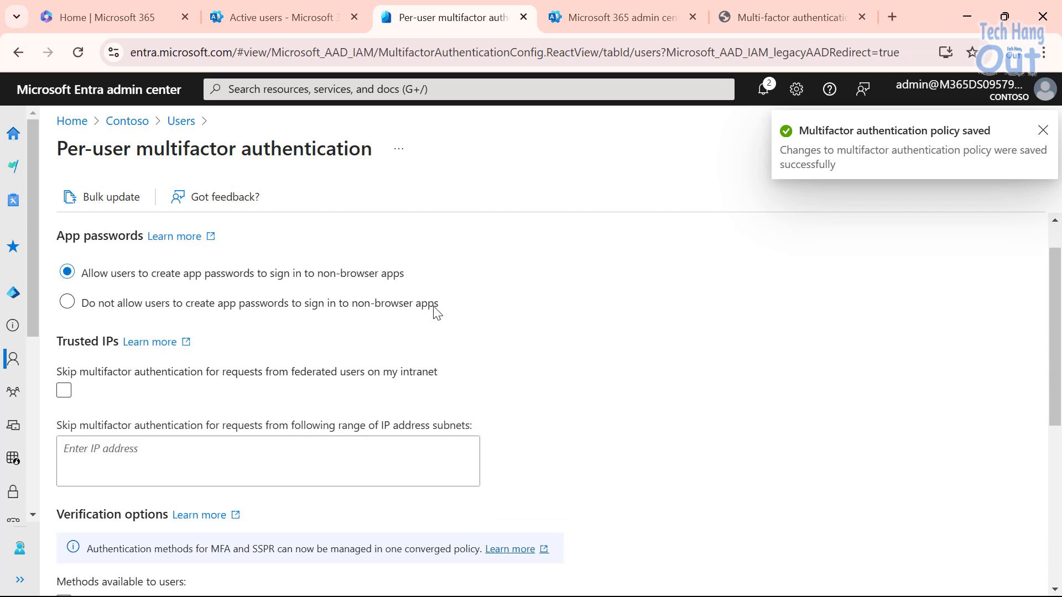
left_click(85, 248)
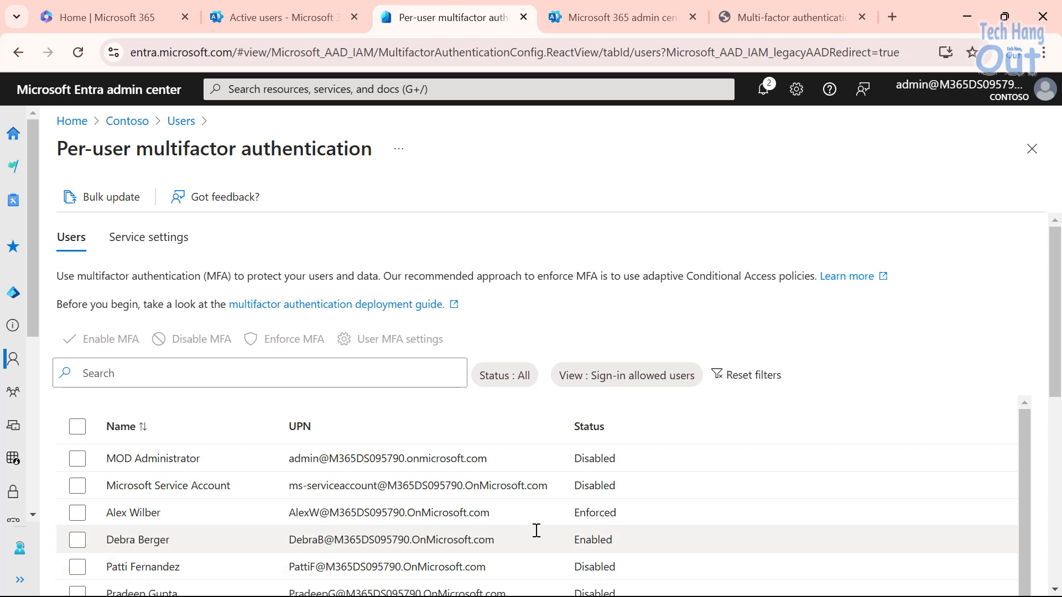
scroll(517, 528, "down", 2)
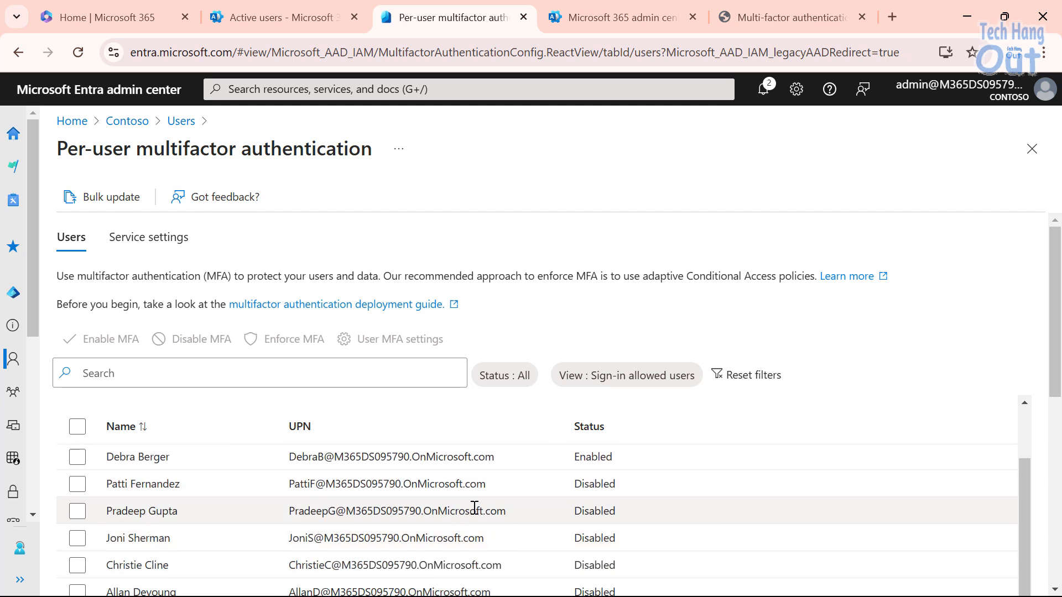
scroll(421, 514, "down", 2)
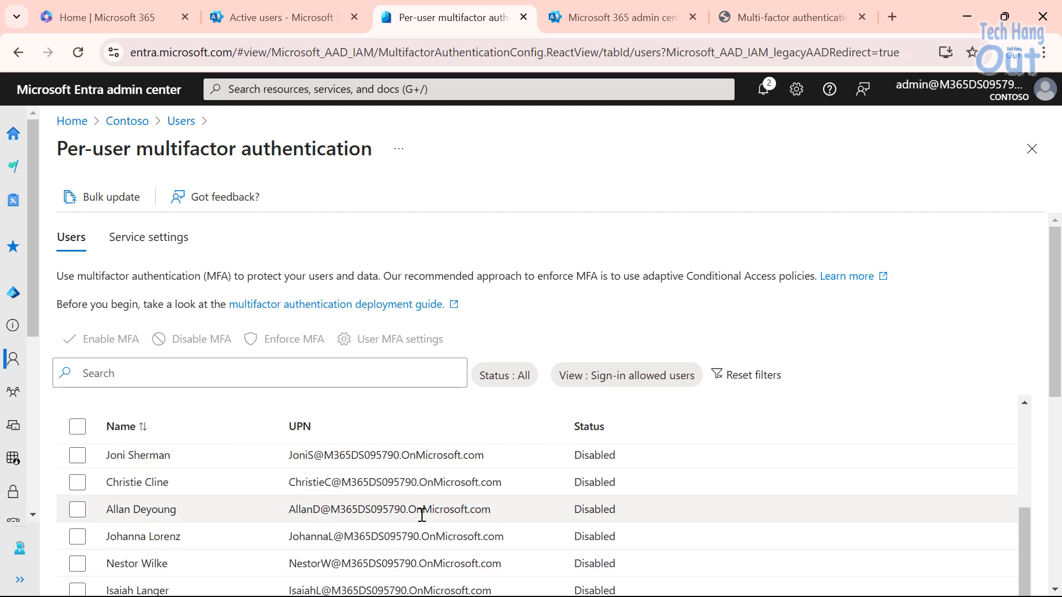
scroll(427, 513, "down", 2)
scroll(427, 513, "down", 2)
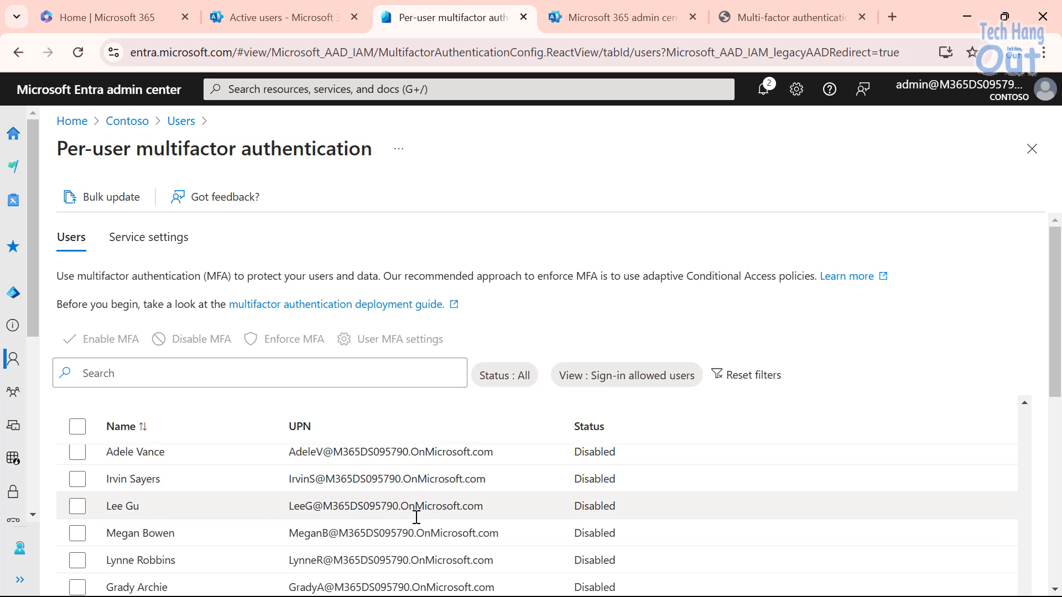
scroll(415, 516, "up", 2)
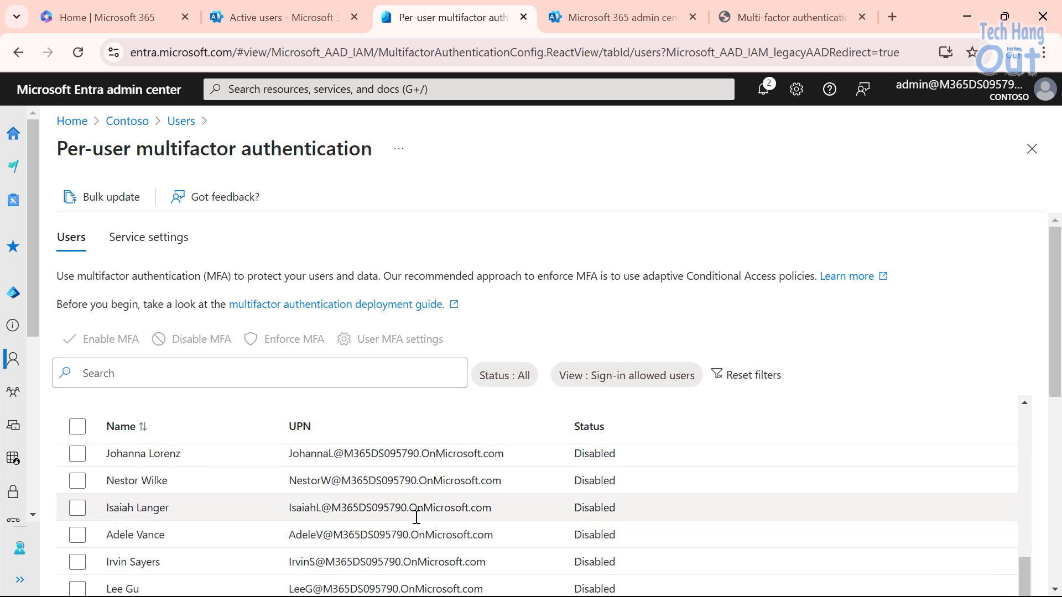
scroll(416, 517, "up", 4)
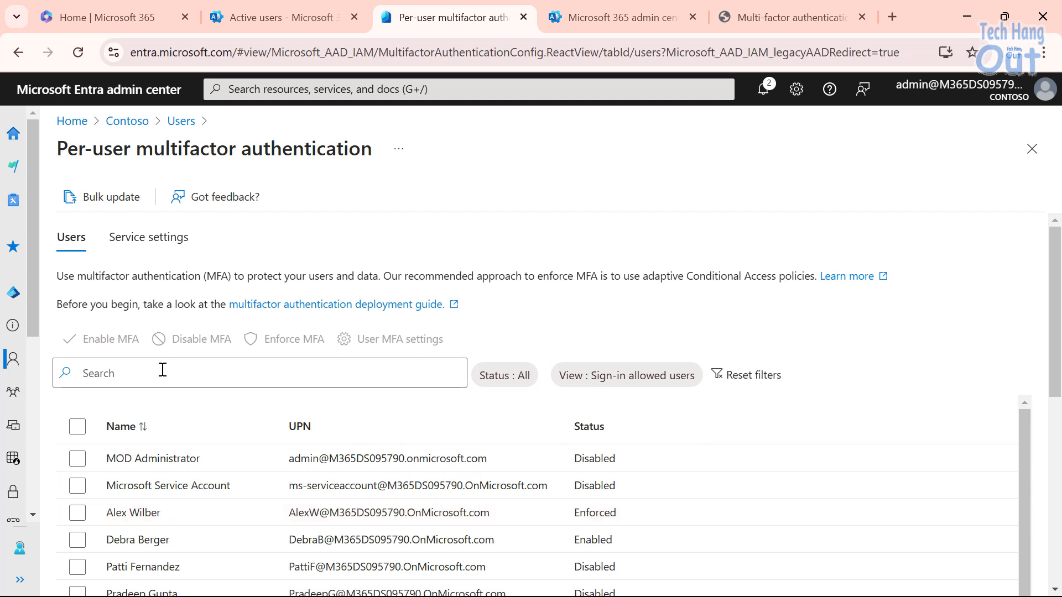
Compare the Enforced and Enabled users' MFA statuses and available actions, leaving only the Enabled user selected.
left_click(624, 513)
left_click_drag(624, 513, 569, 513)
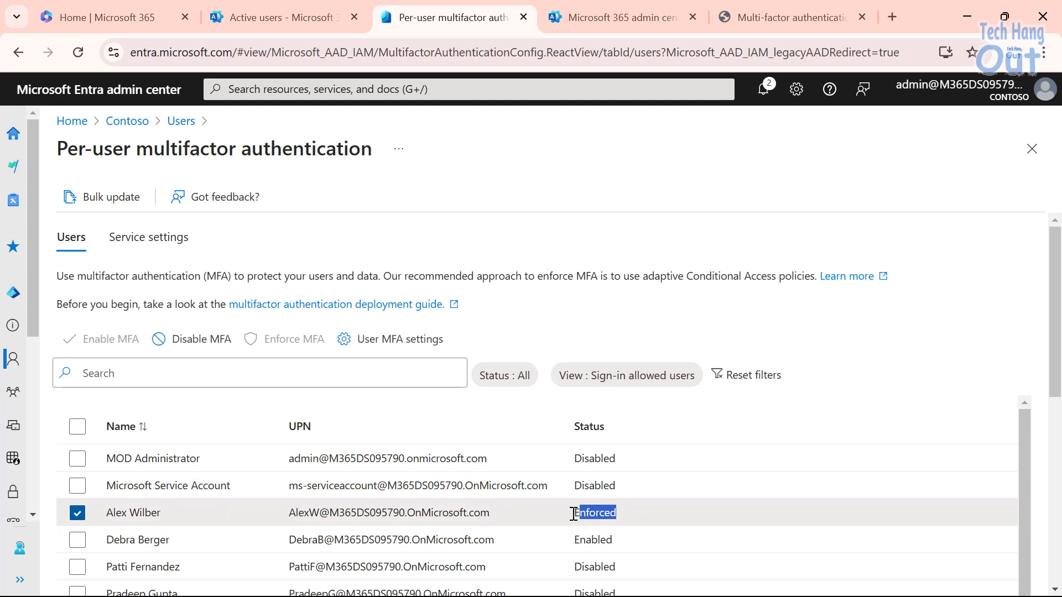
left_click_drag(620, 542, 575, 541)
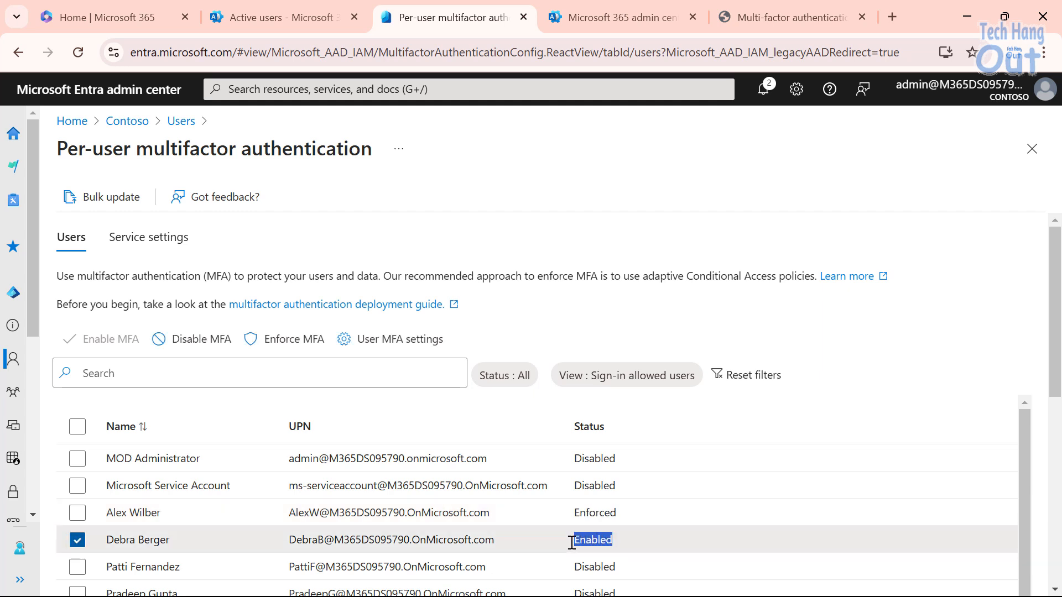
left_click_drag(636, 514, 574, 513)
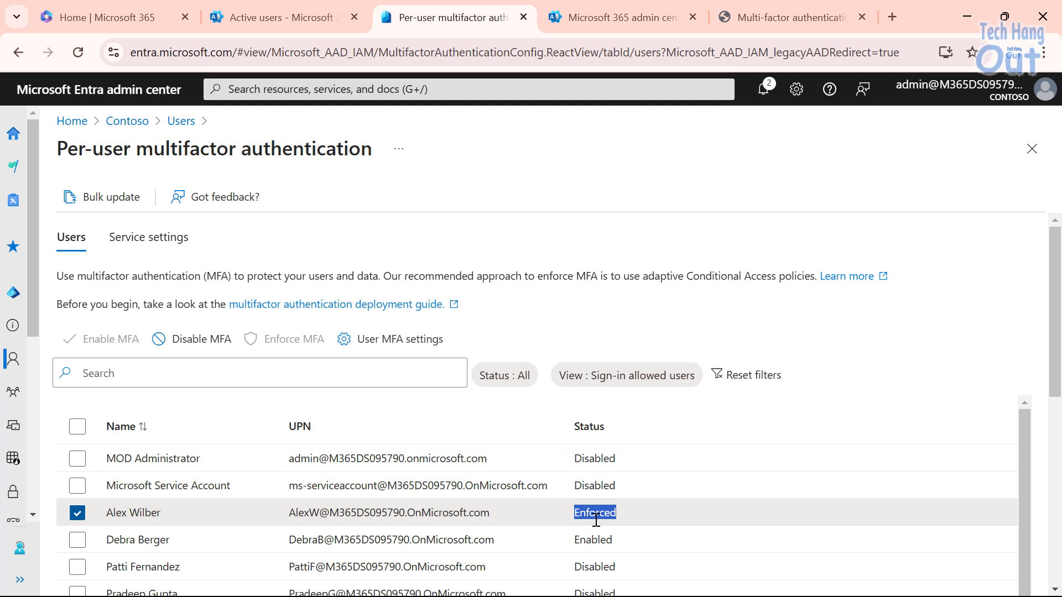
left_click(77, 520)
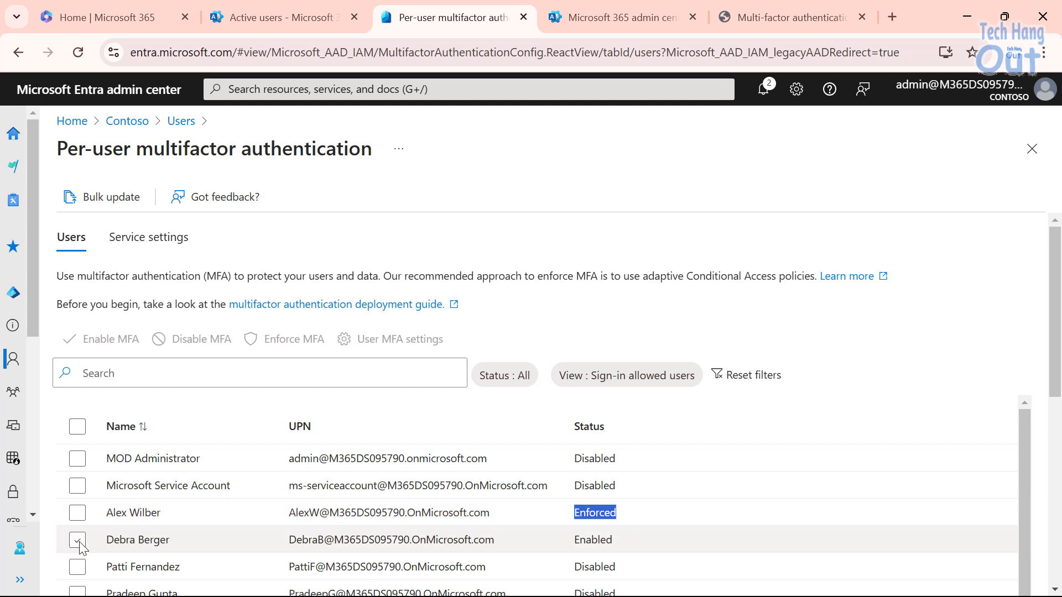
left_click(78, 541)
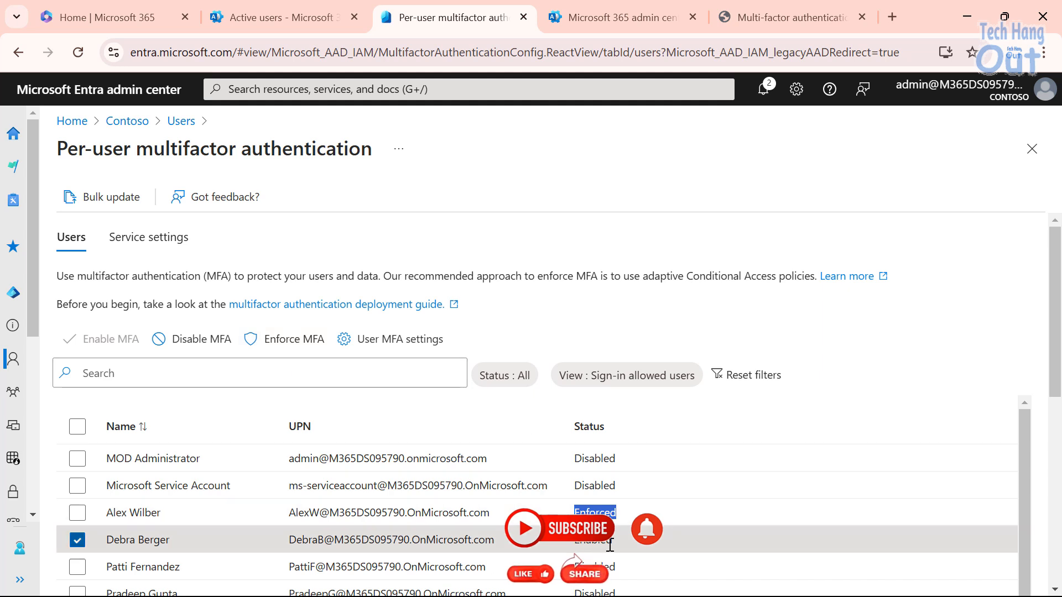
left_click_drag(615, 542, 109, 544)
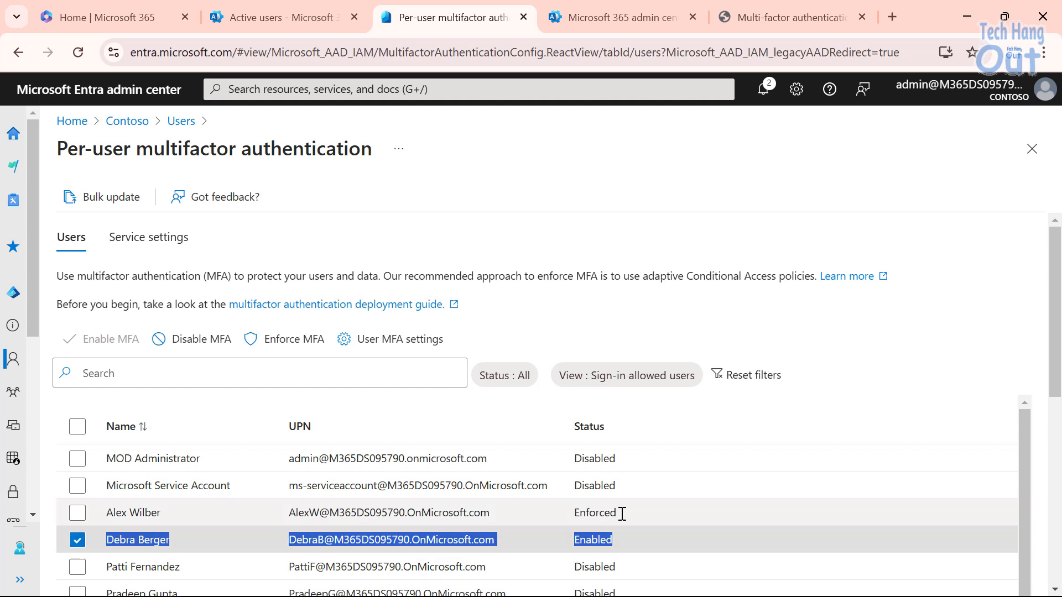
left_click_drag(619, 513, 576, 513)
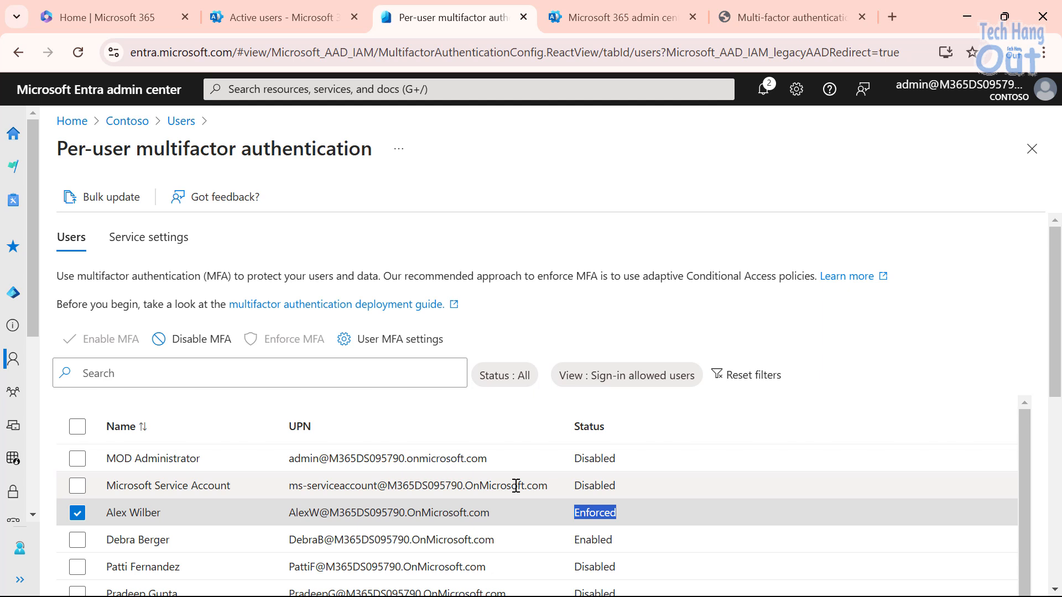
left_click(78, 513)
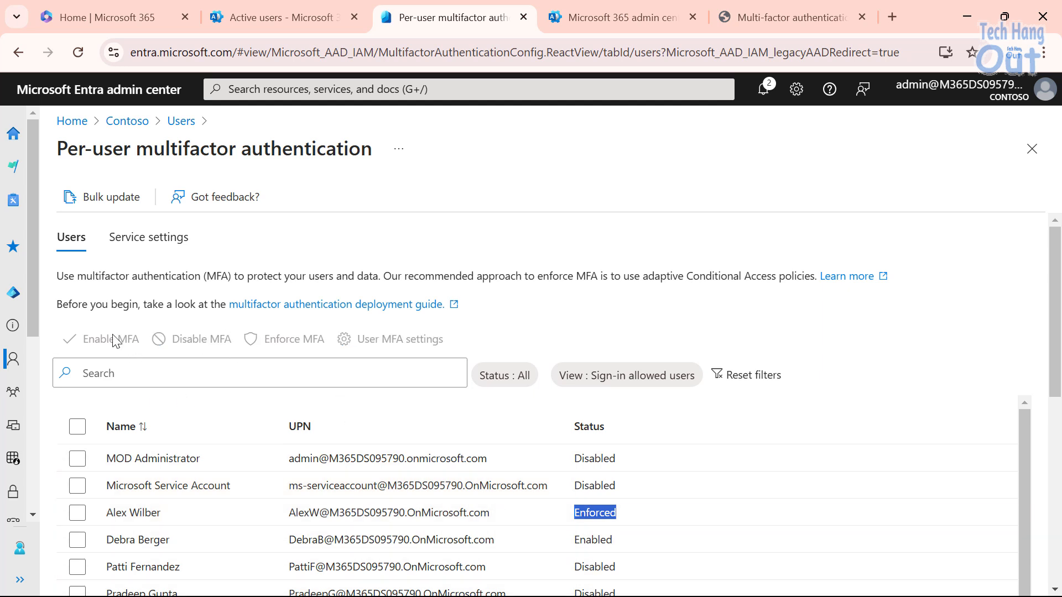
left_click(85, 541)
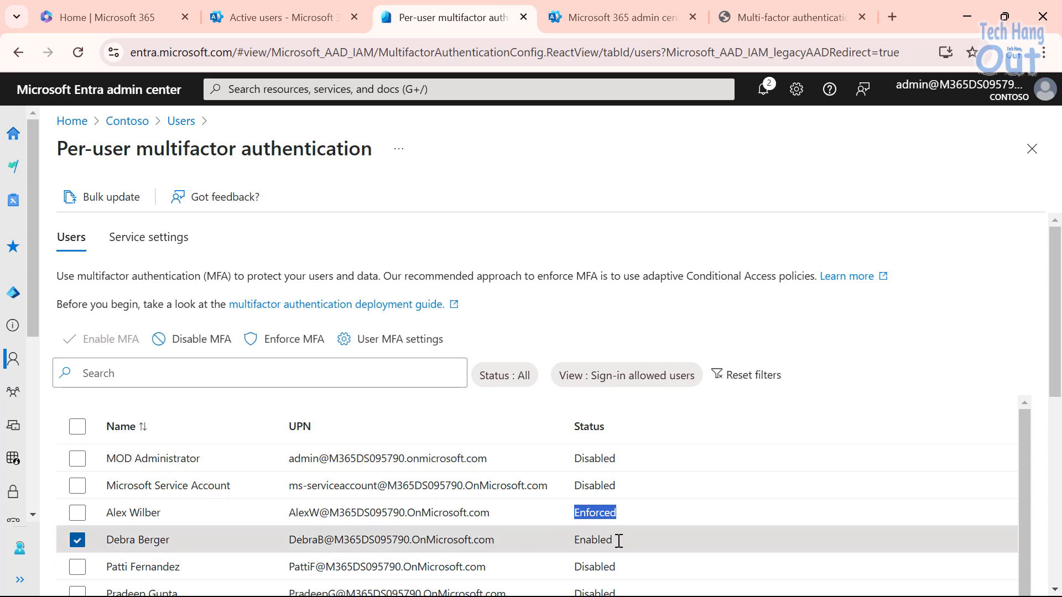
left_click_drag(618, 540, 102, 542)
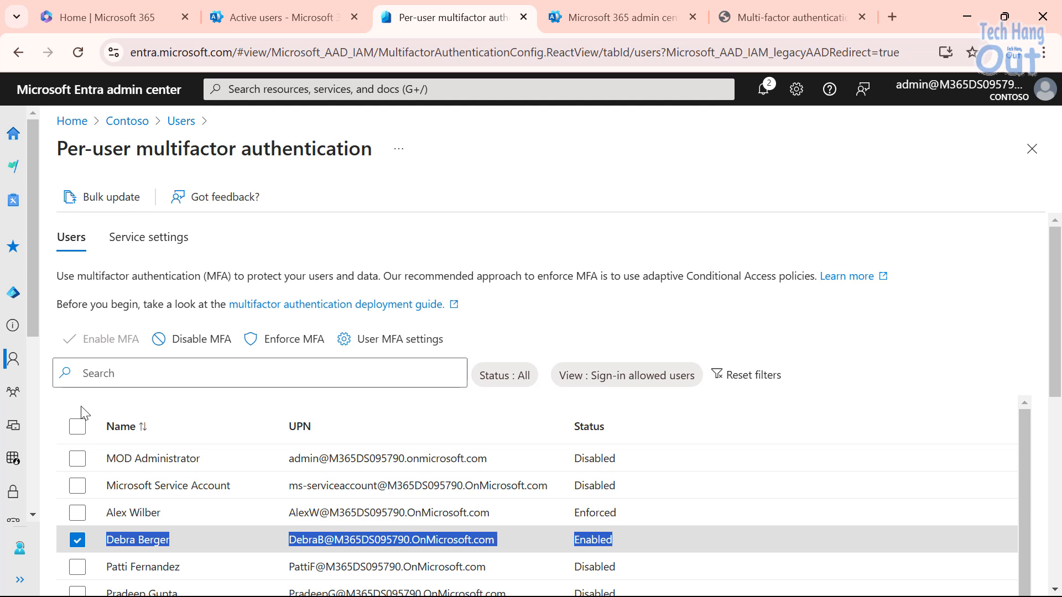
Deselect the Enabled user in the per-user MFA list and open the list of all users.
left_click(20, 579)
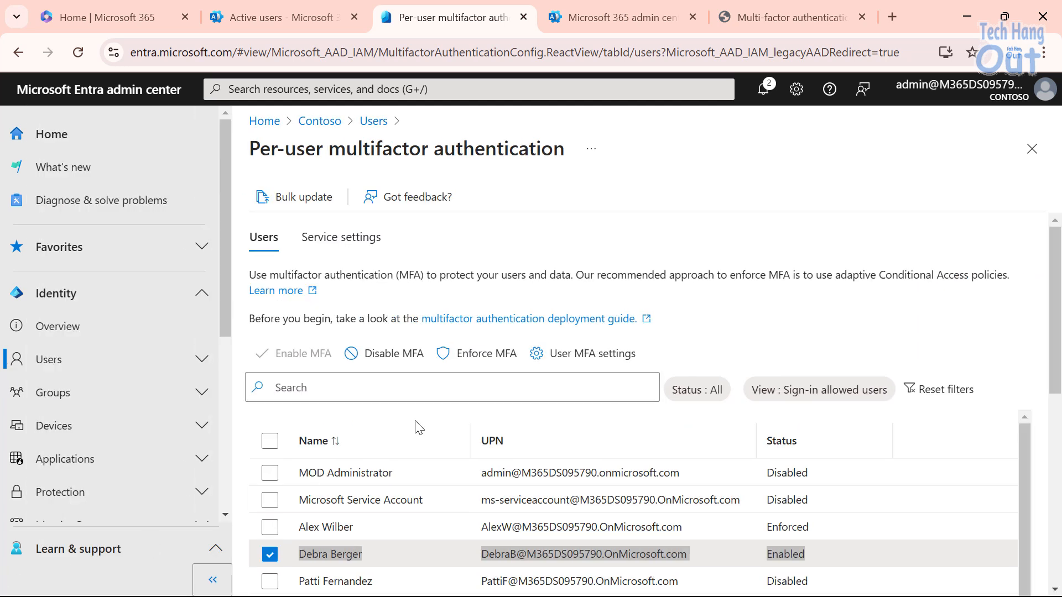
left_click(270, 554)
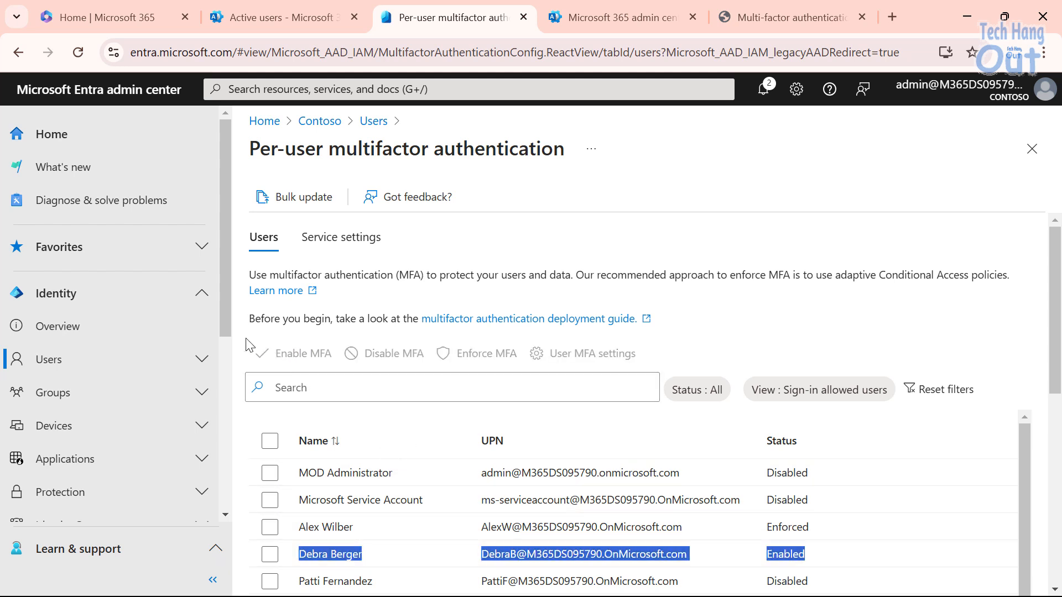
left_click(205, 360)
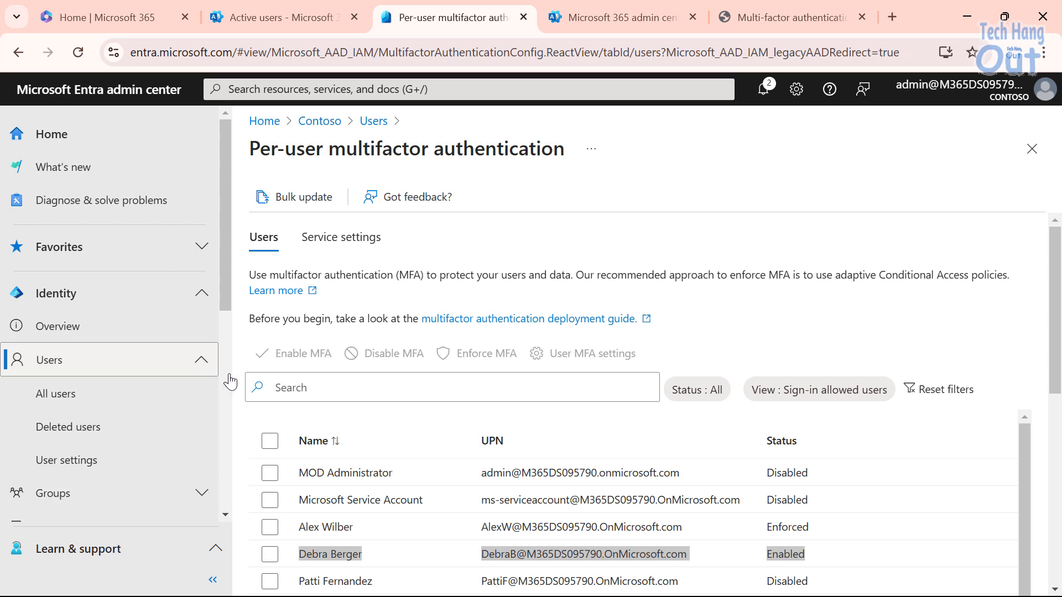
left_click(105, 403)
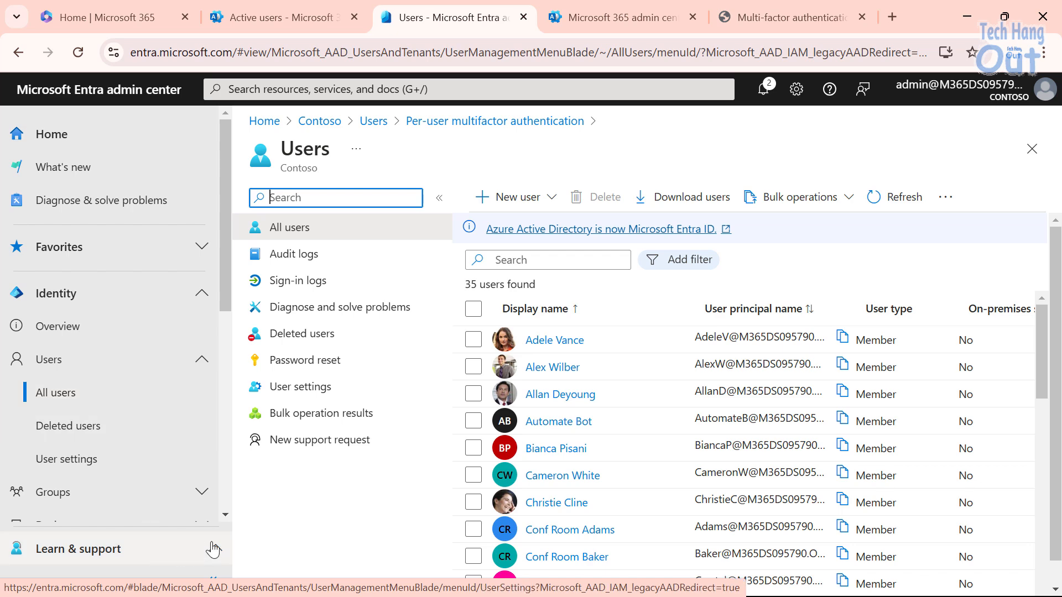
left_click(218, 583)
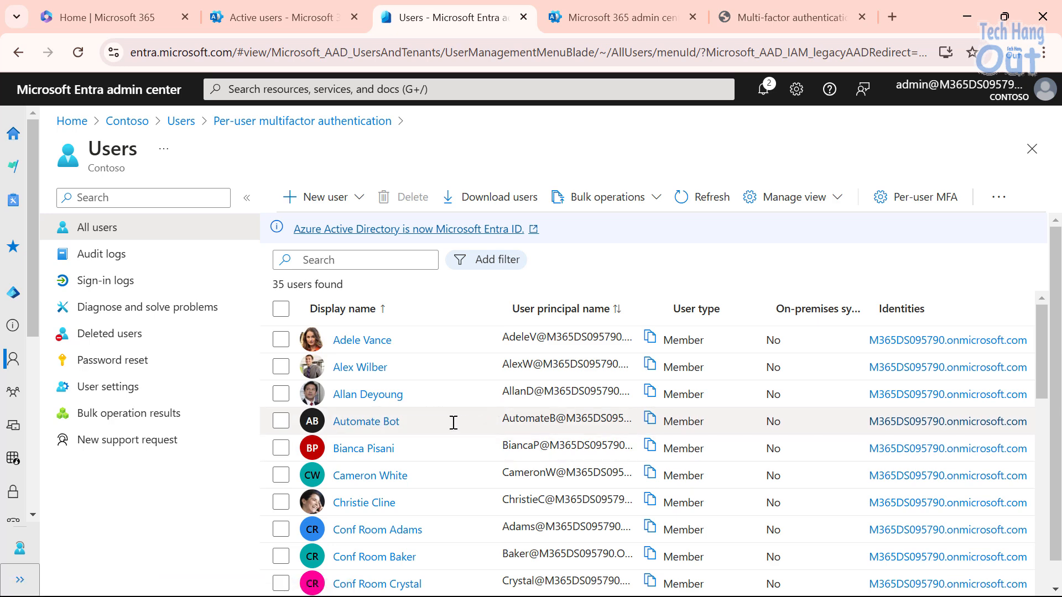
Open the authentication methods page of the user in the third row of the all-users list.
left_click(365, 399)
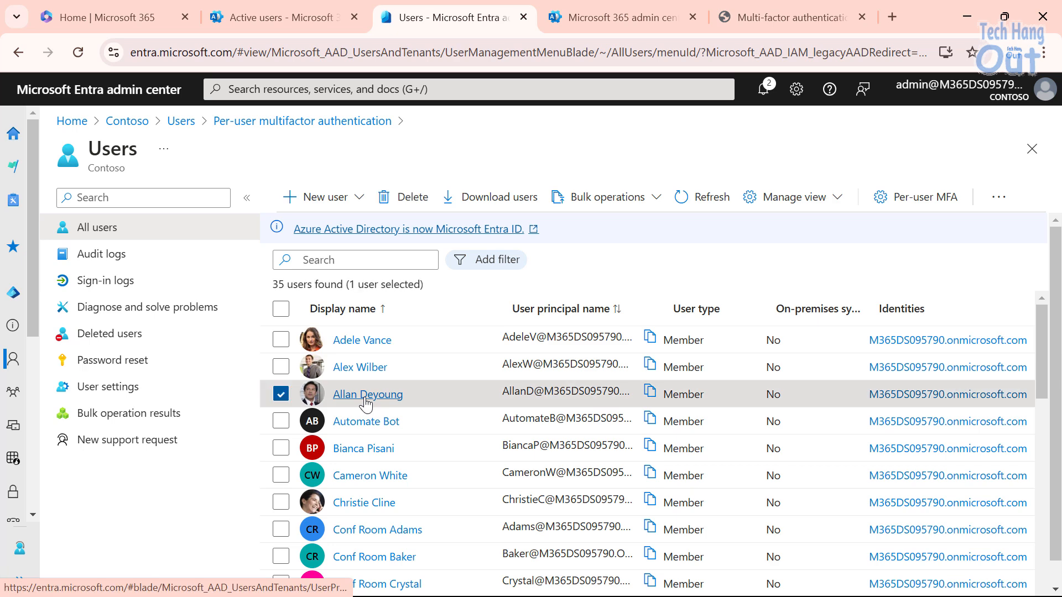
left_click(364, 399)
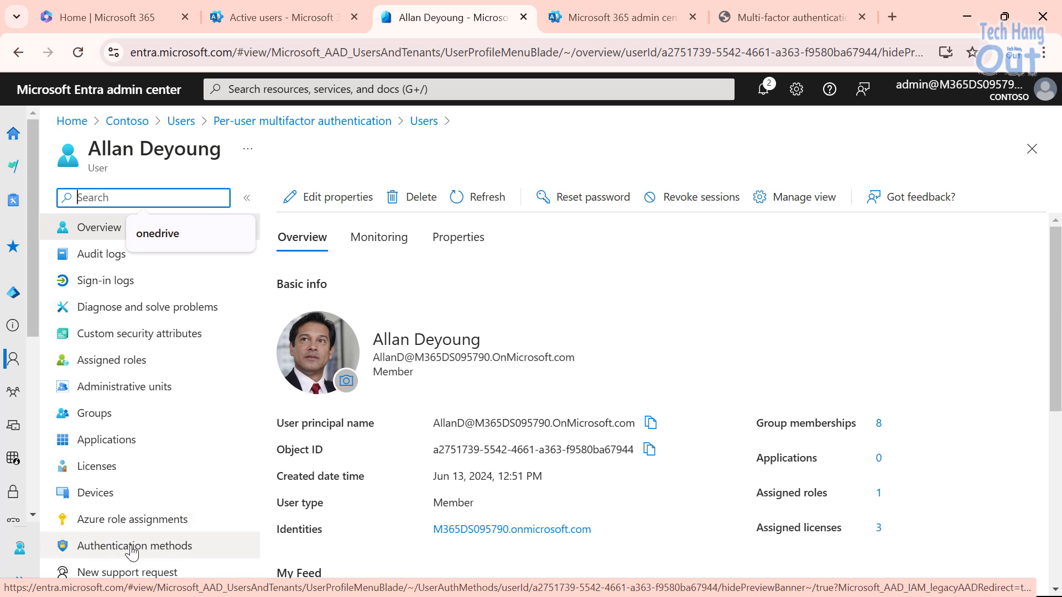
left_click(131, 551)
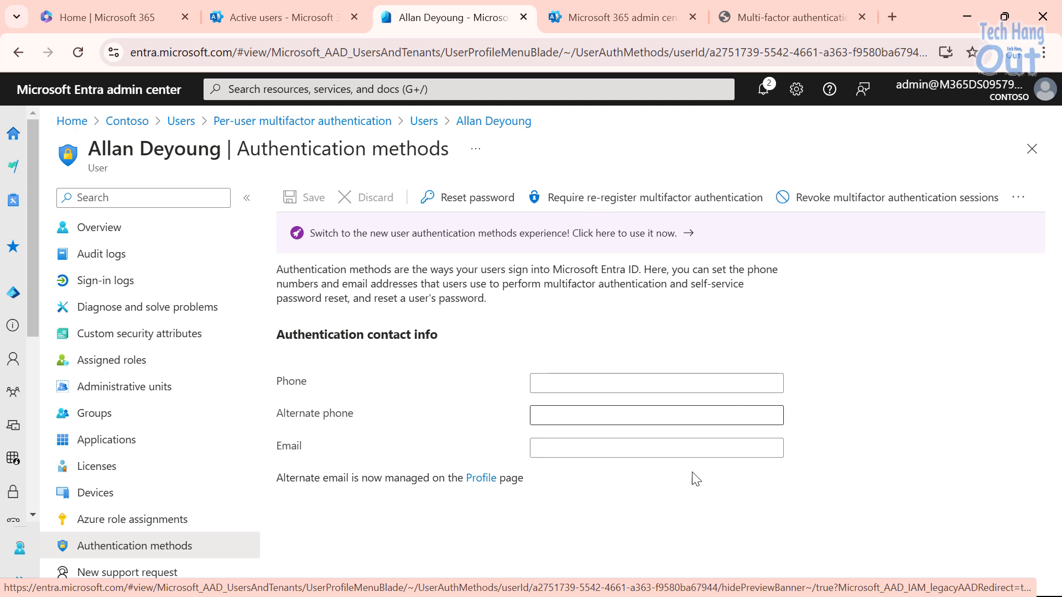
Review the user's usable, non-usable and system-preferred methods in the new authentication methods experience, and switch back to the old experience.
left_click(685, 237)
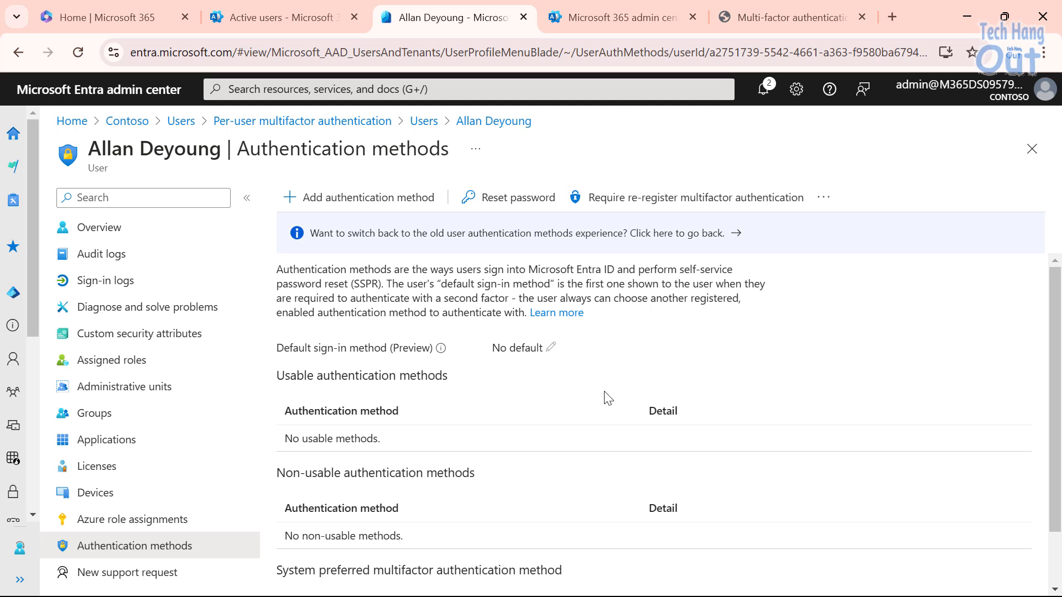
scroll(604, 398, "down", 2)
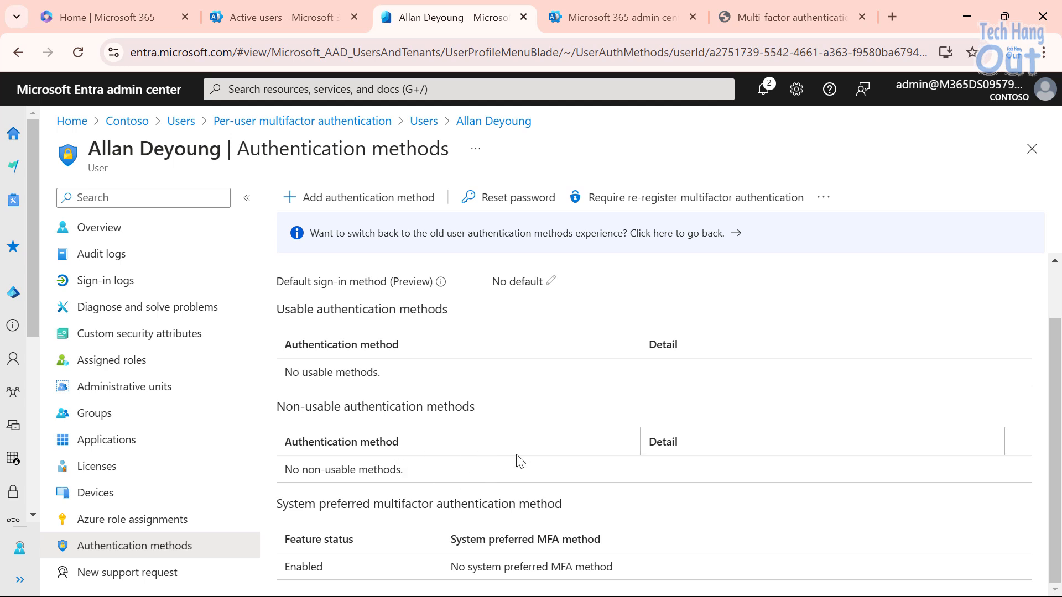
scroll(525, 481, "up", 2)
scroll(525, 474, "down", 2)
scroll(475, 437, "up", 2)
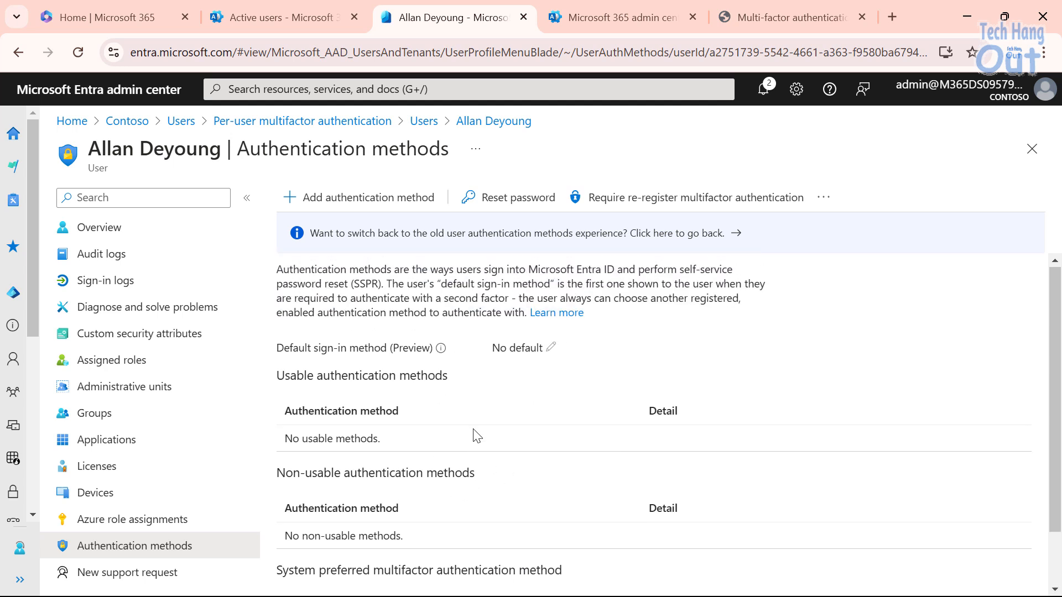
scroll(561, 479, "down", 1)
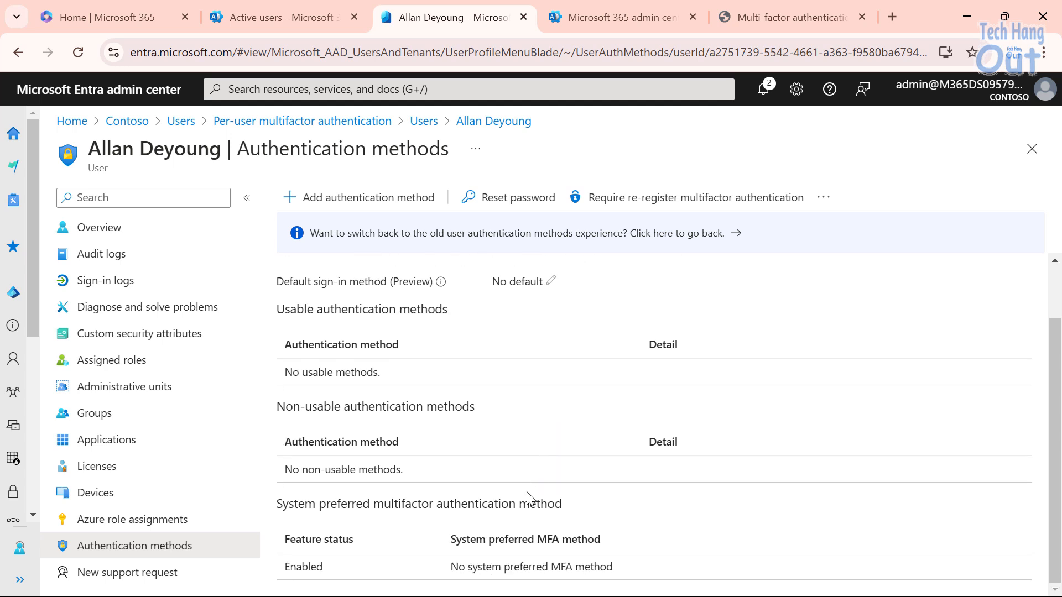
scroll(554, 455, "up", 1)
scroll(548, 491, "down", 1)
scroll(564, 502, "up", 1)
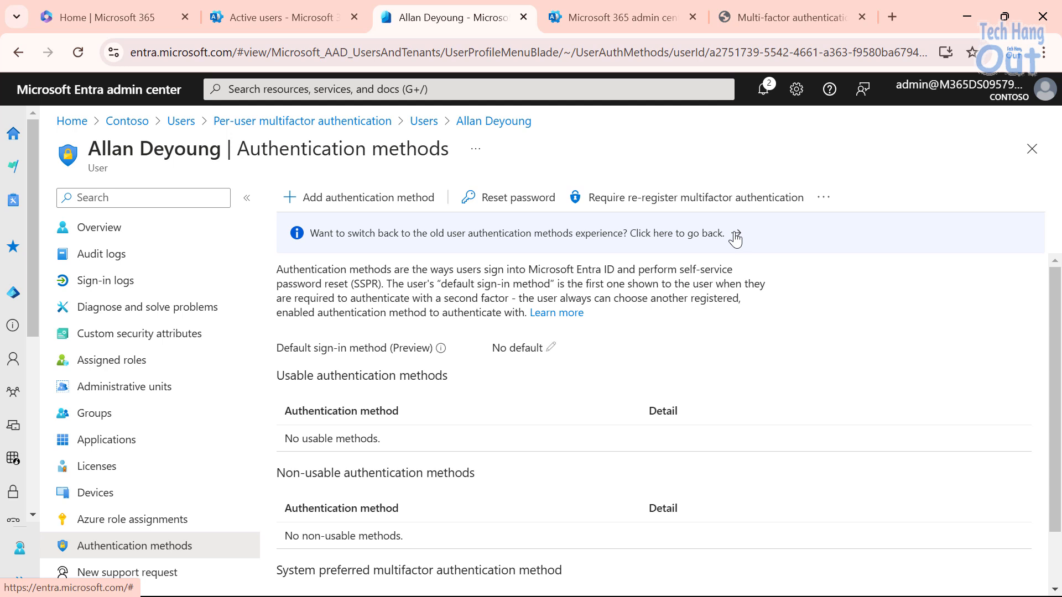
left_click(701, 241)
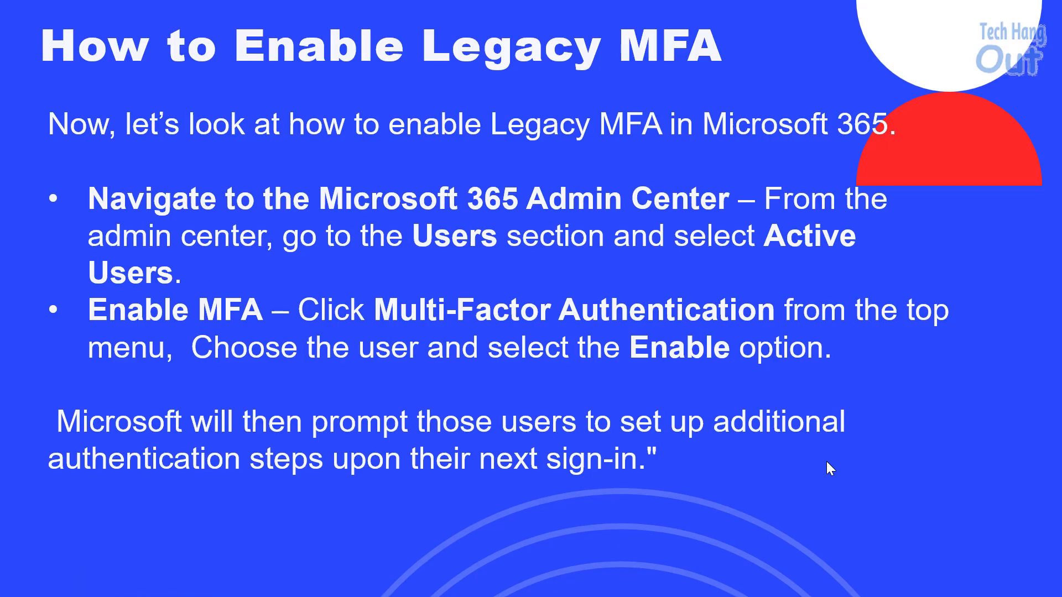
key("Right")
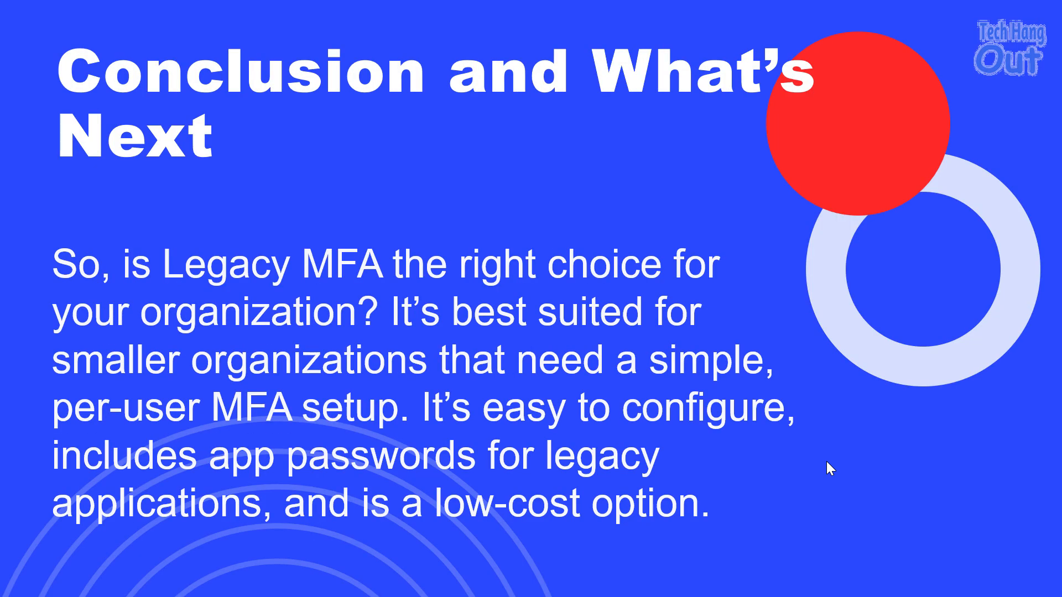